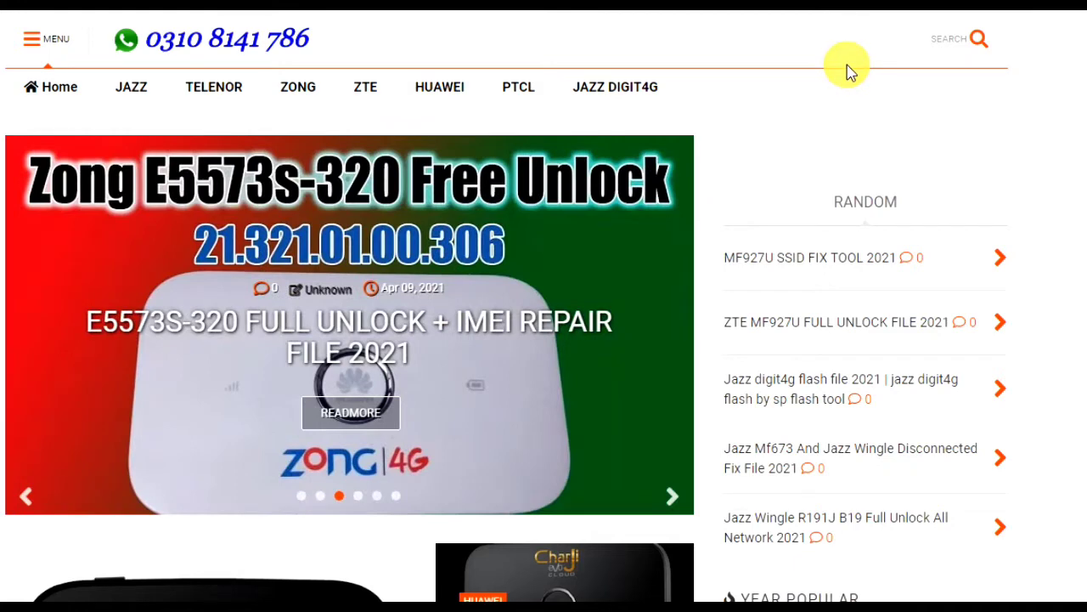
Step: Browse the carrier and brand categories and the unlock file posts on the website's home page
mouse_move(153, 89)
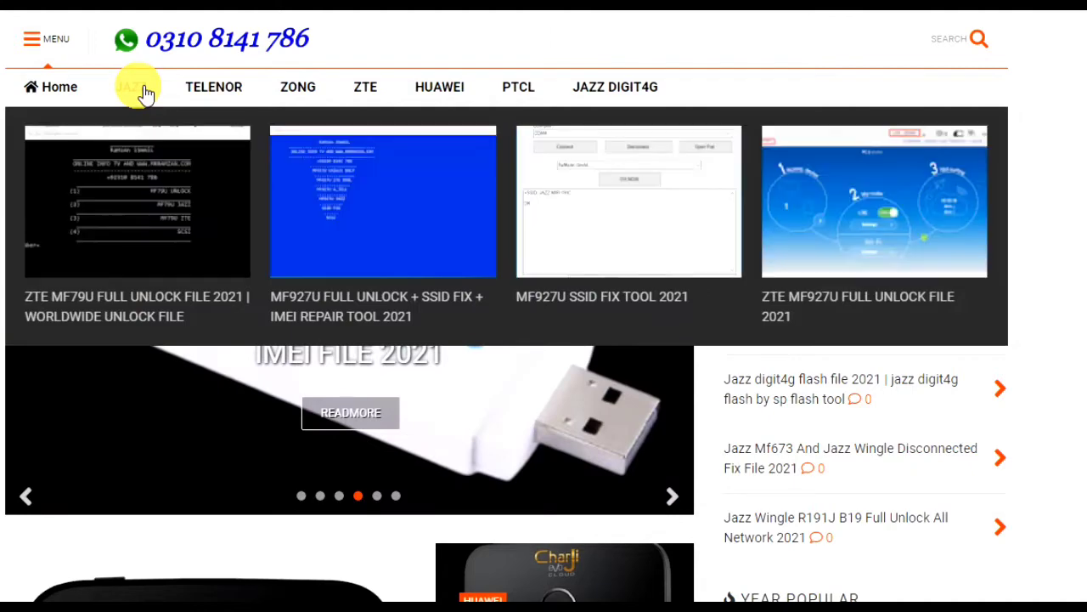
mouse_move(207, 93)
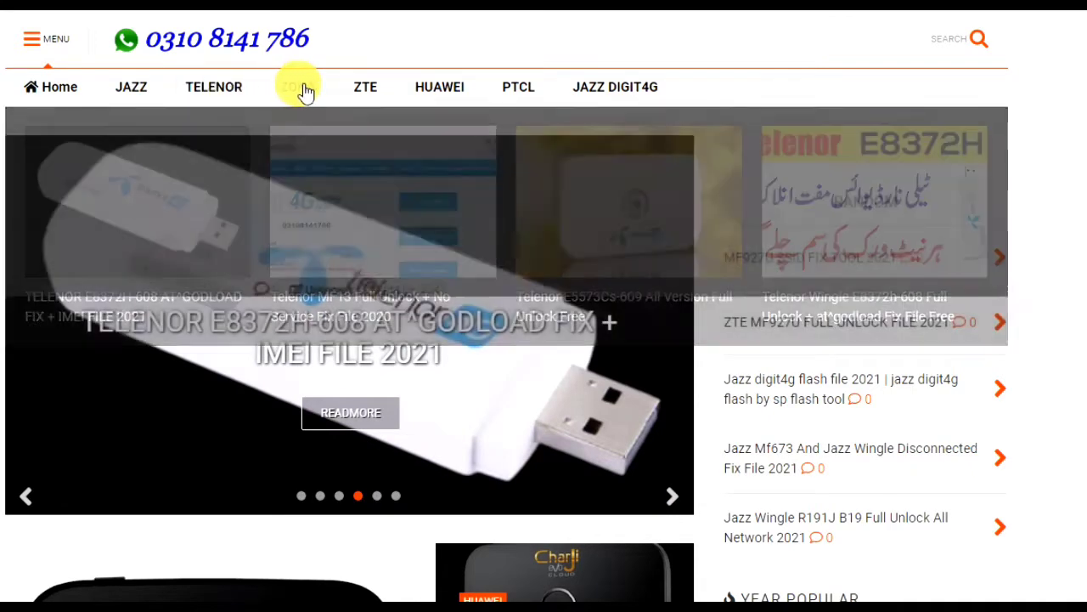
mouse_move(306, 90)
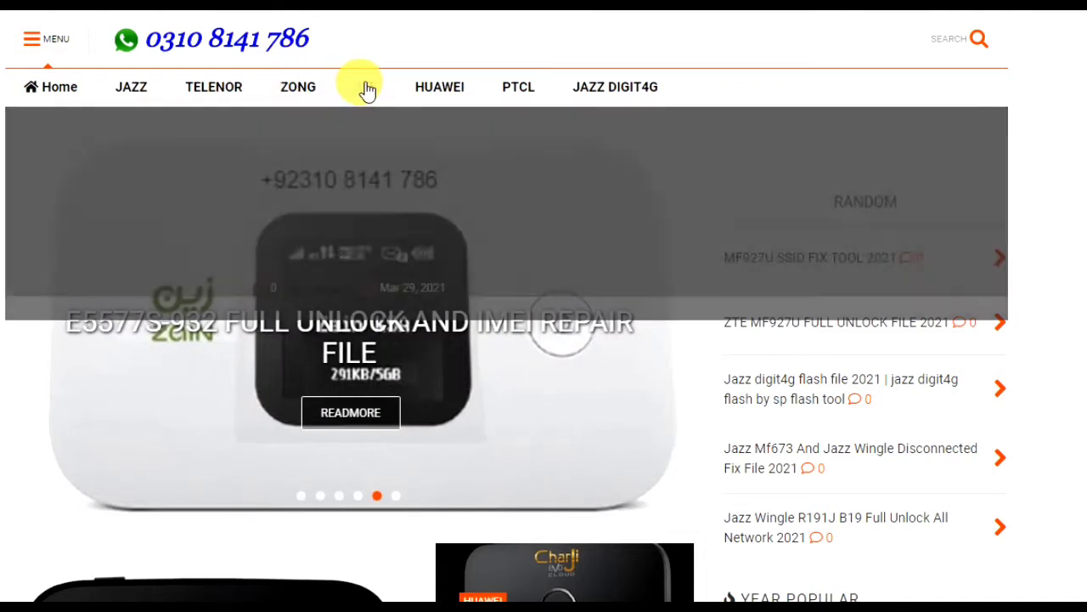
mouse_move(372, 90)
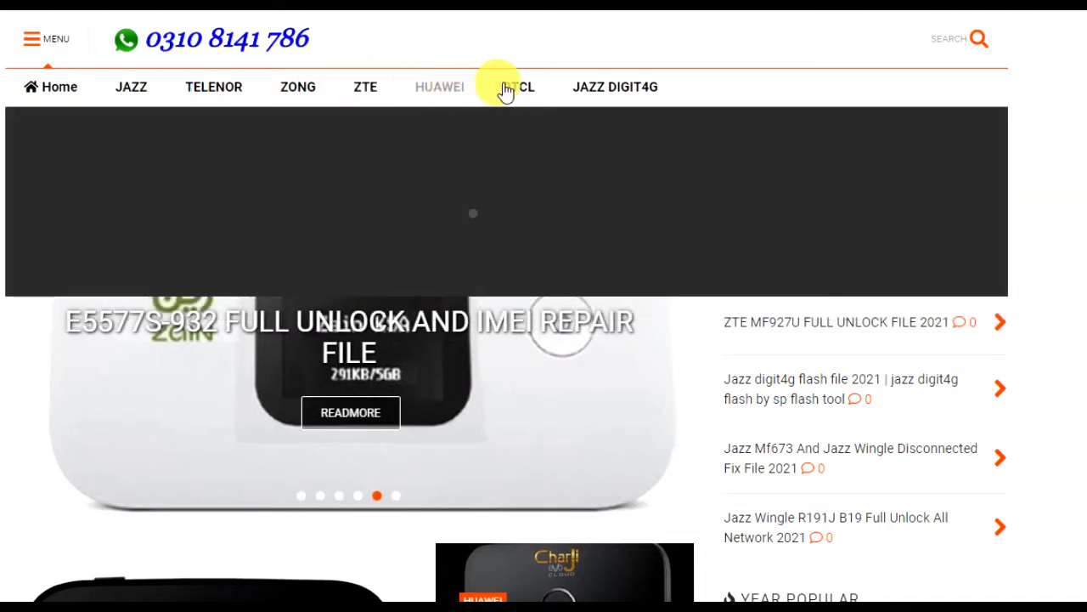
mouse_move(553, 92)
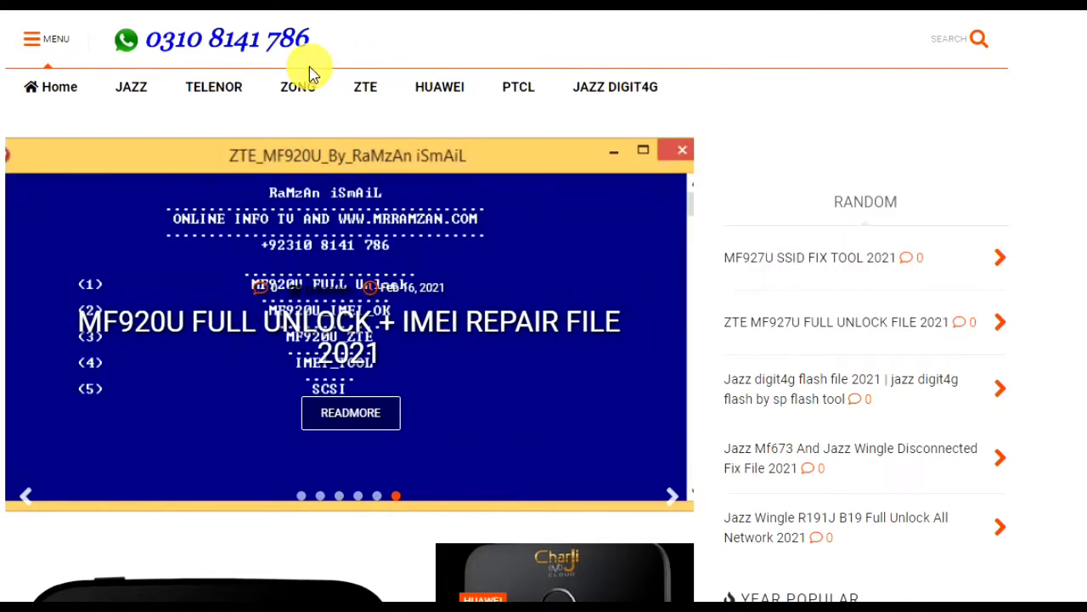
scroll(773, 413, "down", 5)
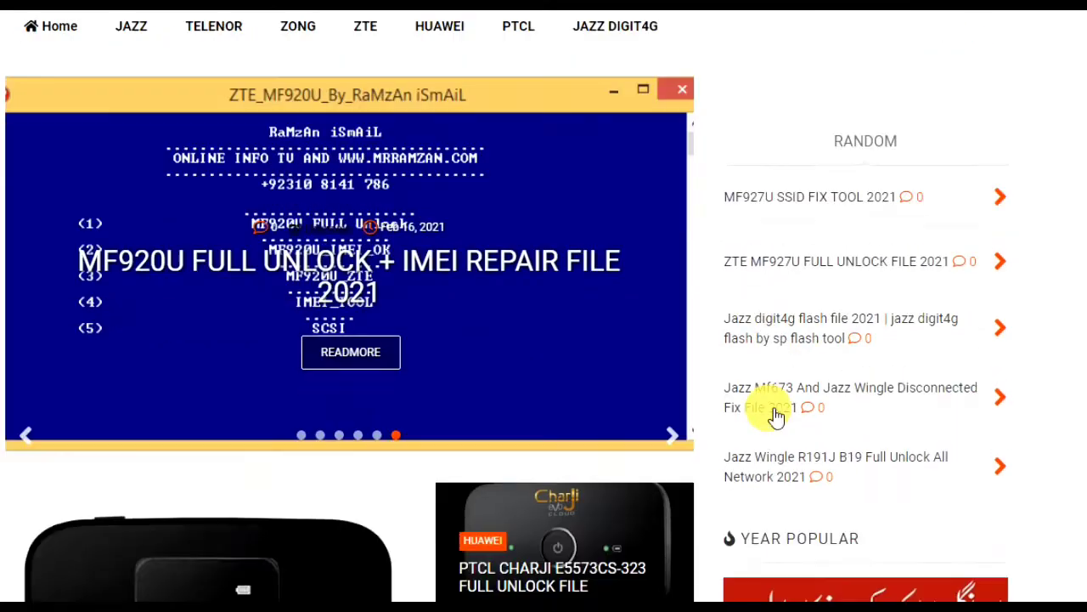
scroll(765, 410, "down", 10)
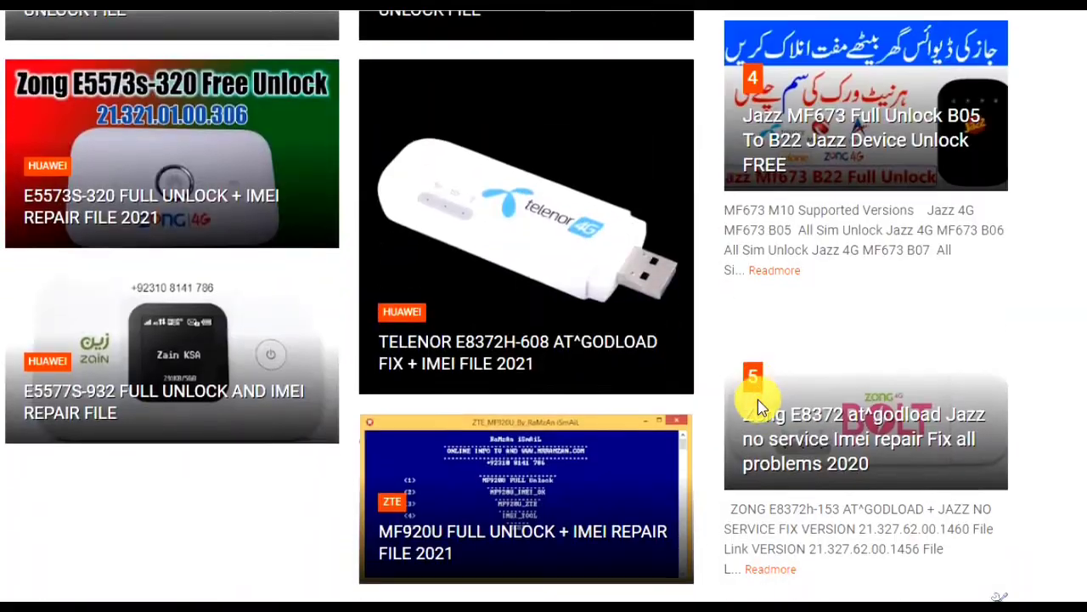
scroll(762, 406, "up", 15)
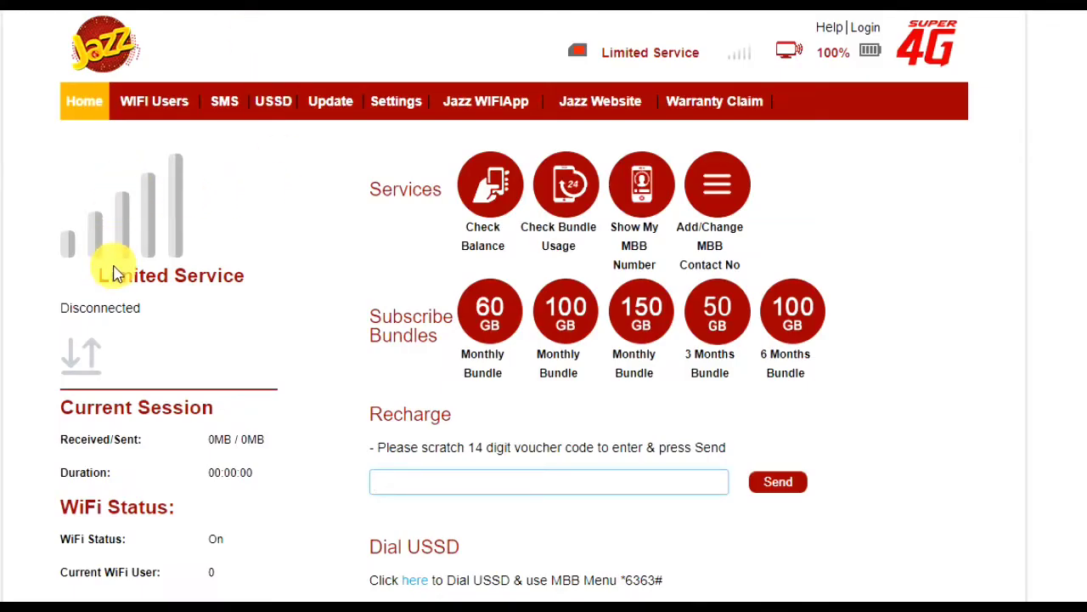
Step: Log in to the Jazz device's settings with the saved user name and password, dismiss the password warning and agree to the privacy policy
left_click_drag(98, 277, 280, 292)
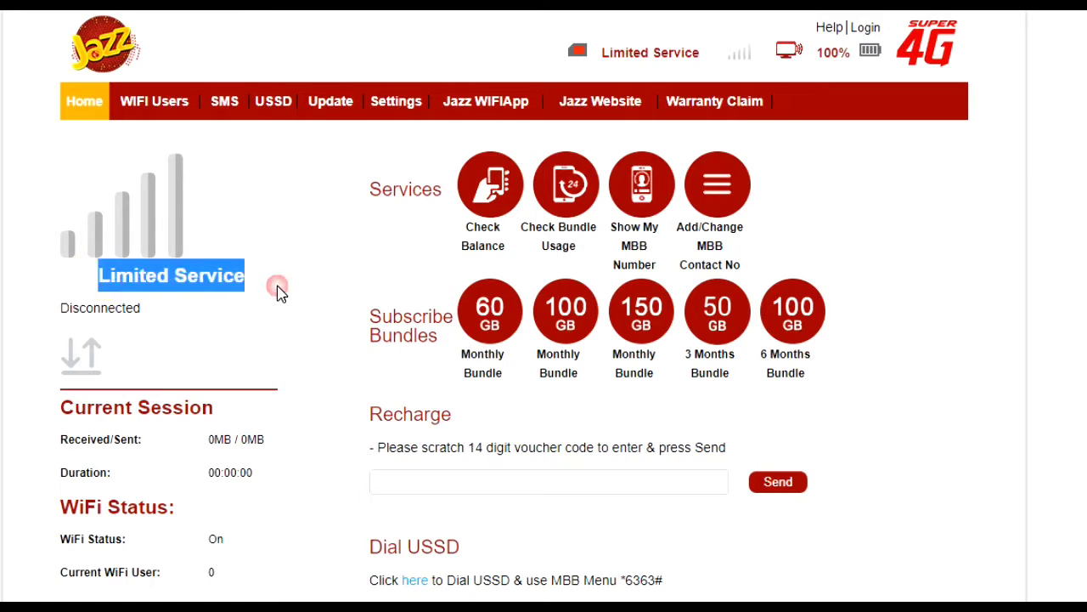
left_click(255, 292)
left_click(391, 104)
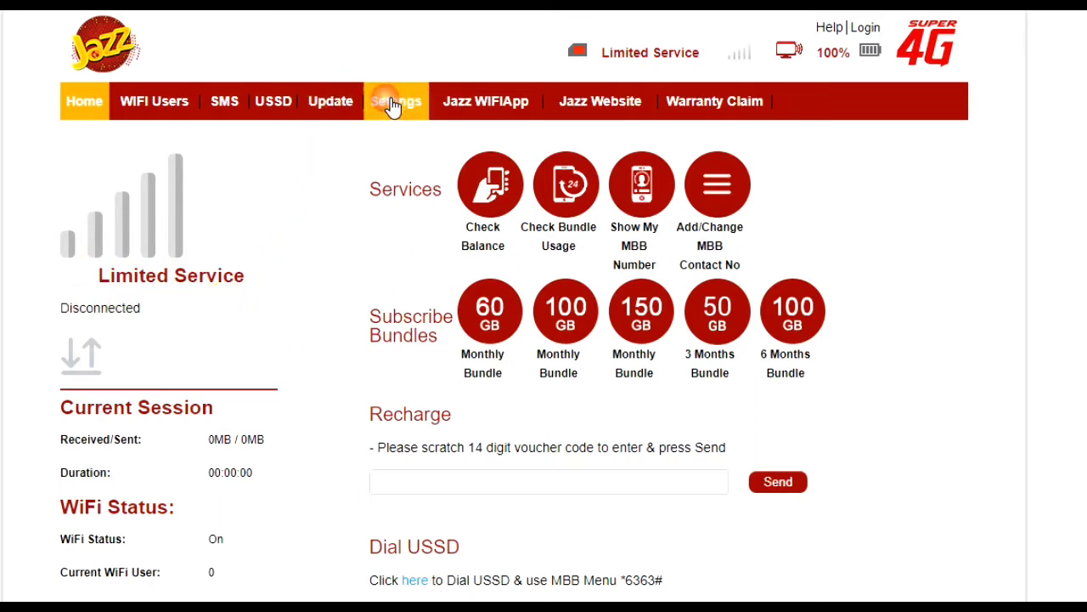
left_click(472, 363)
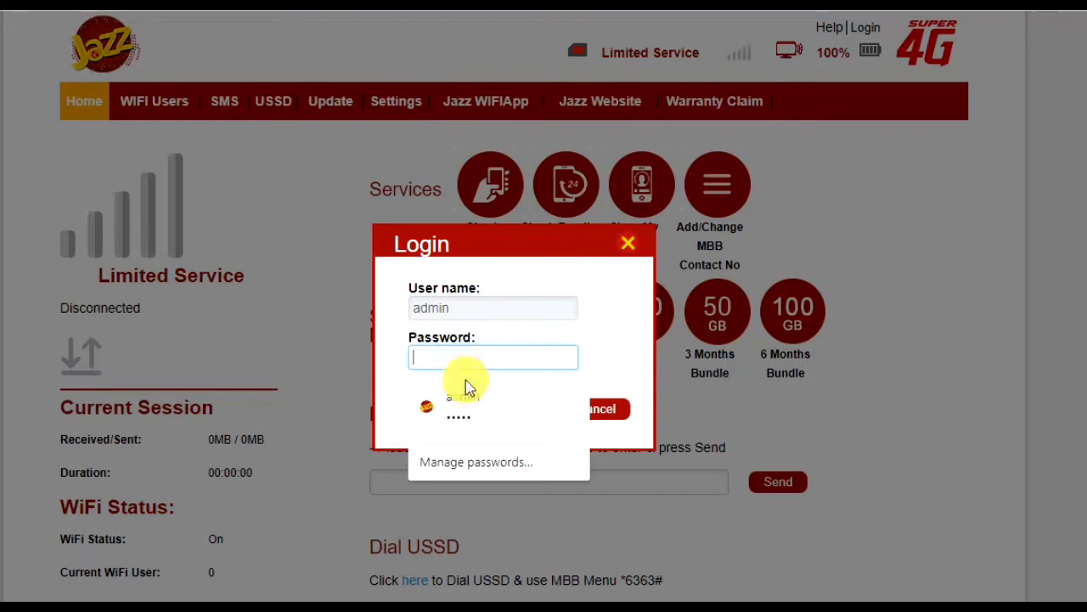
left_click(469, 406)
left_click(526, 413)
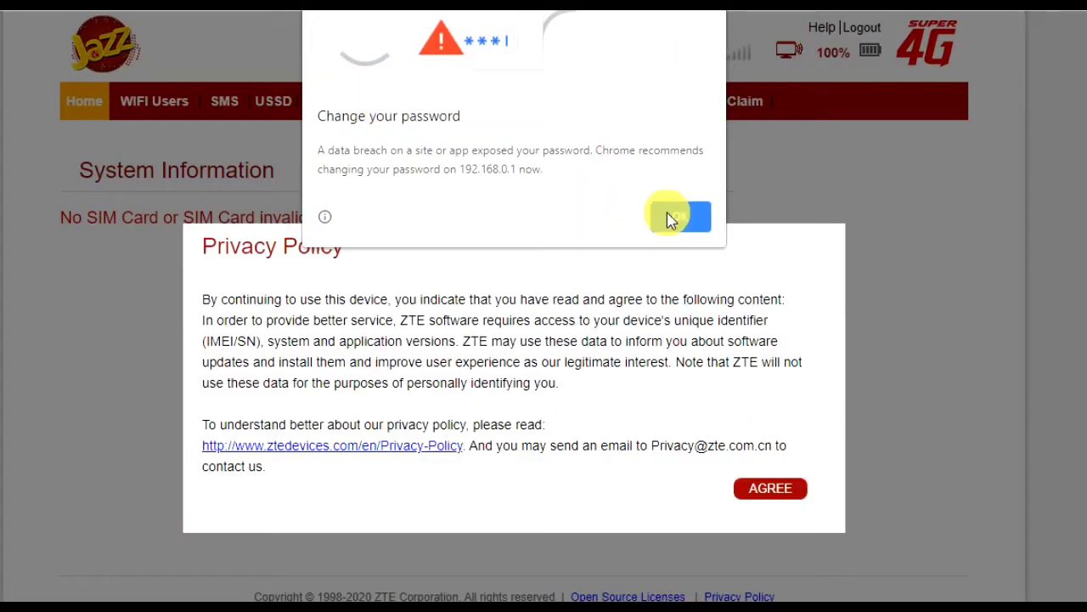
left_click(671, 217)
left_click(757, 486)
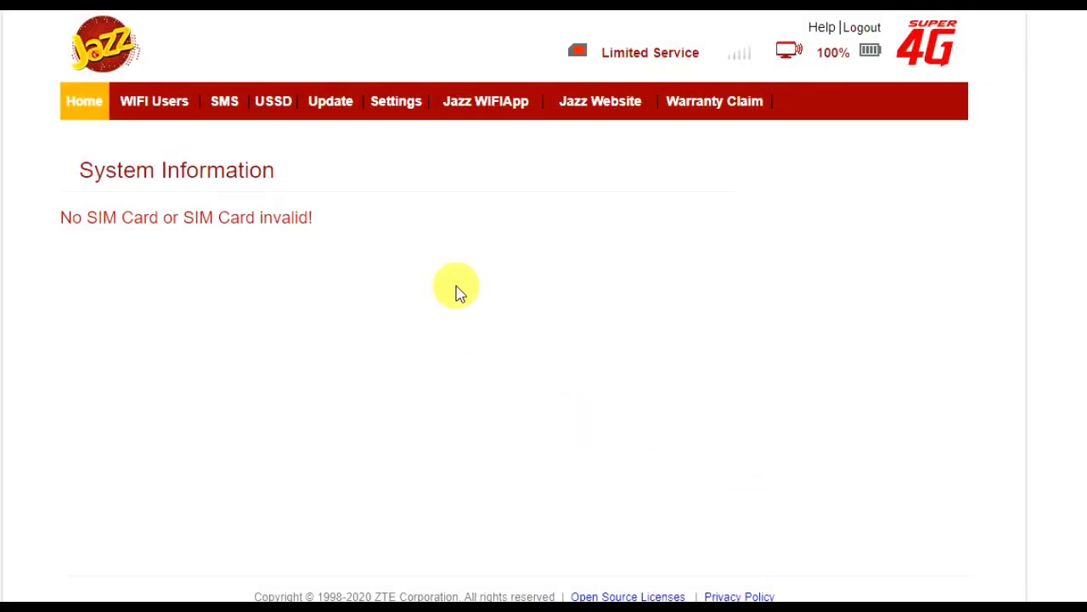
Step: Open the Wi-Fi basic settings and examine the network name and the unmasked Wi-Fi password
left_click(391, 114)
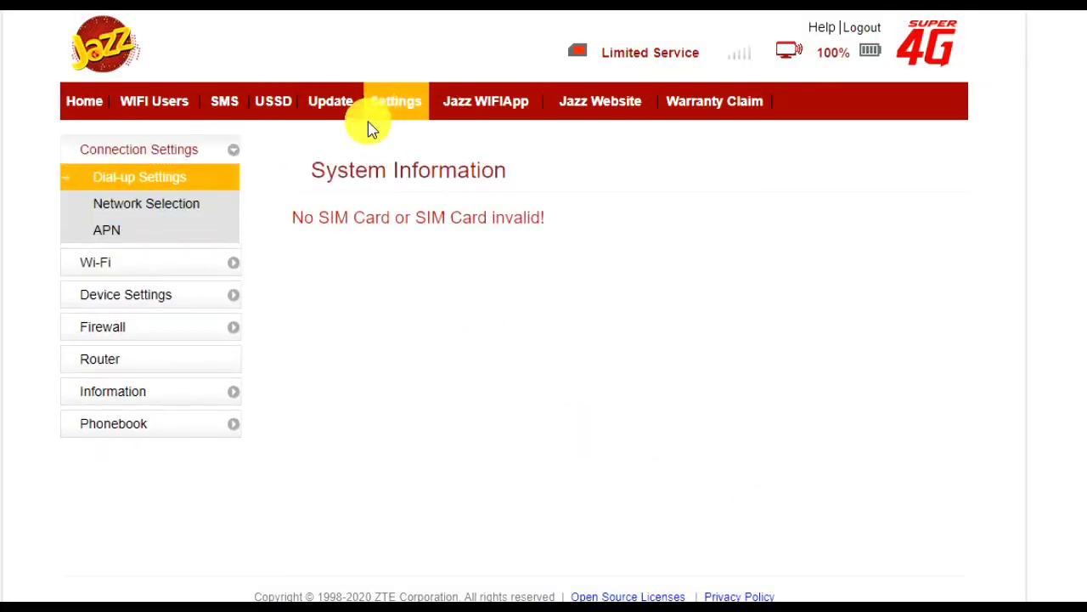
left_click(189, 266)
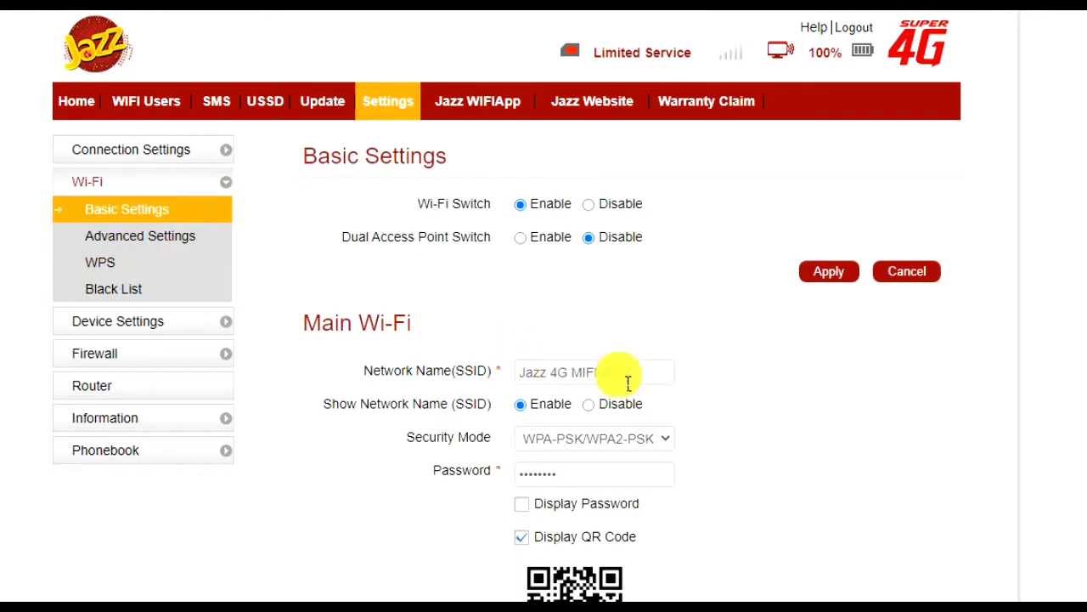
double_click(614, 380)
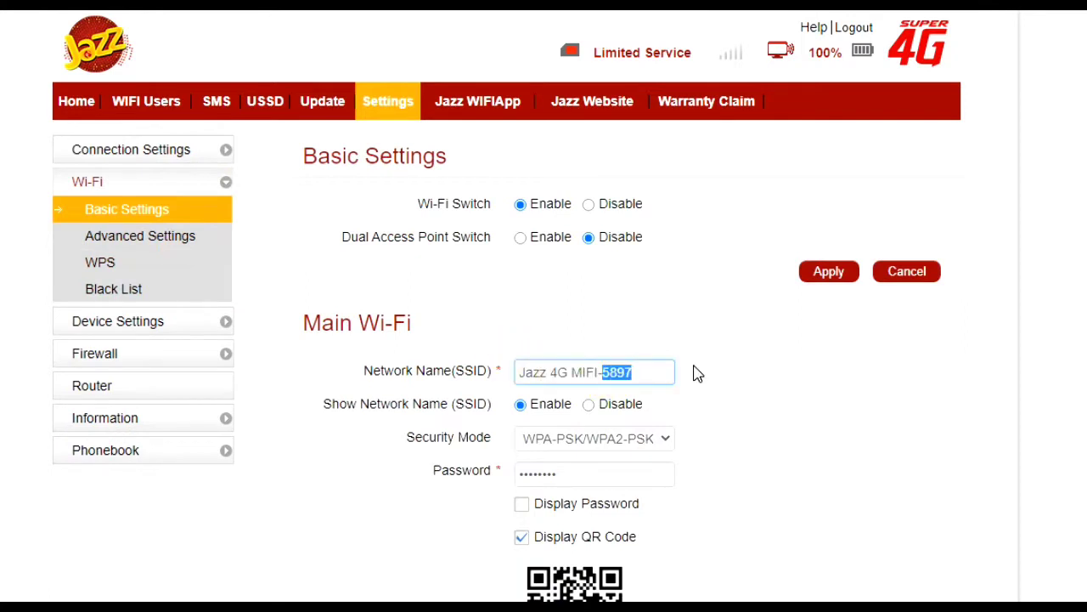
left_click(525, 501)
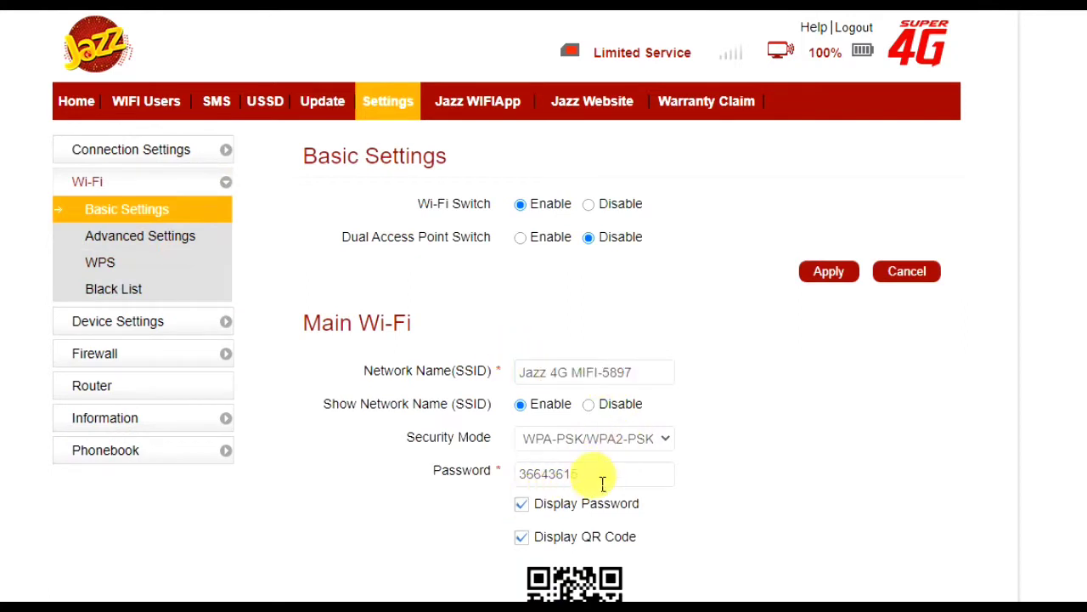
left_click_drag(587, 482, 529, 481)
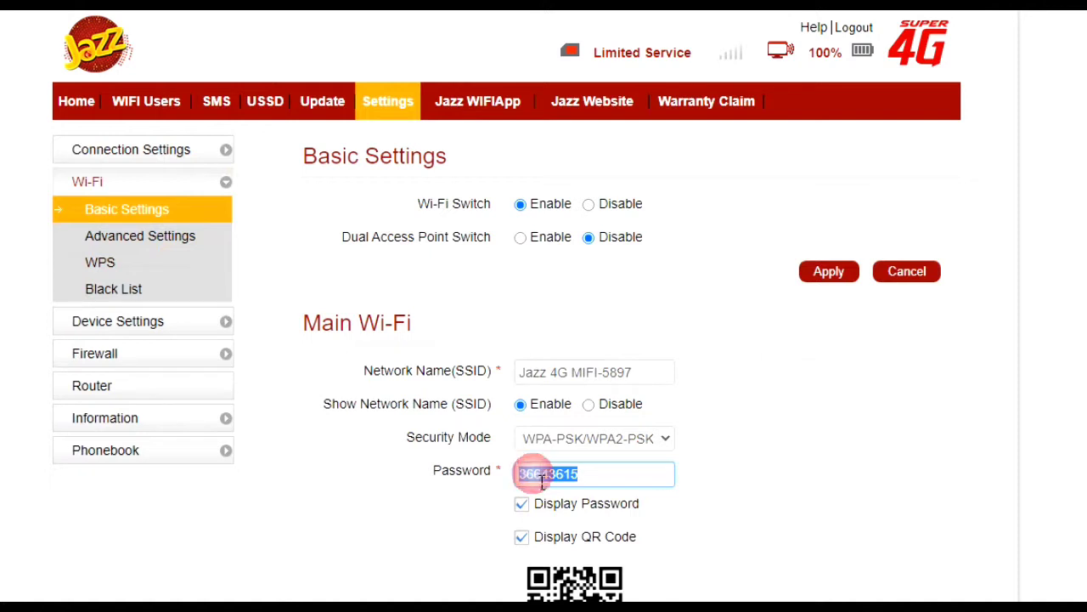
left_click(599, 483)
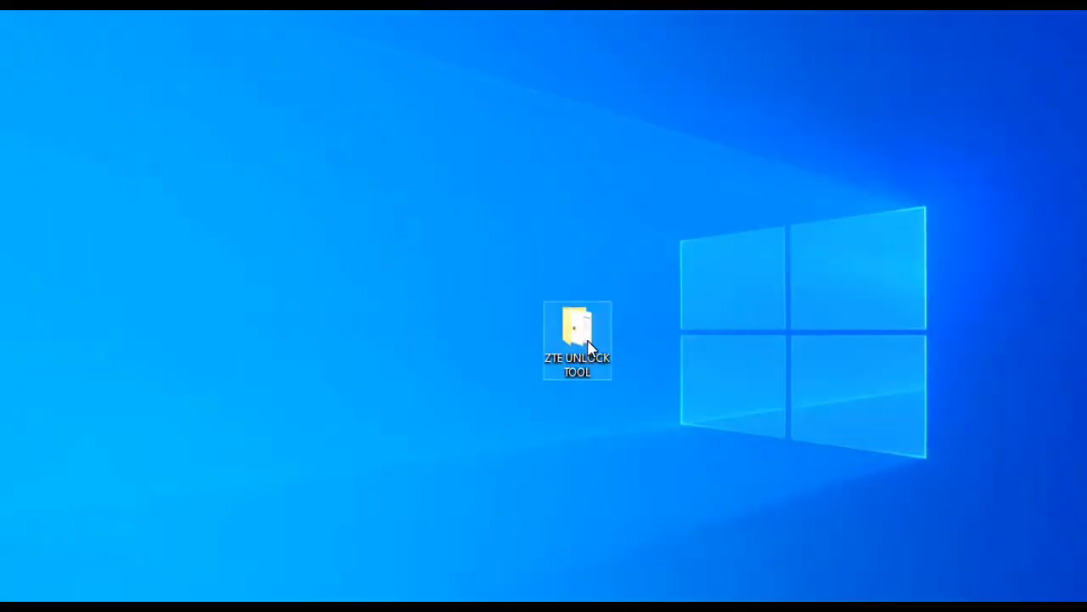
Step: Open the ZTE UNLOCK TOOL folder from the desktop, launch TERMINAL and arrange the two windows side by side
double_click(605, 348)
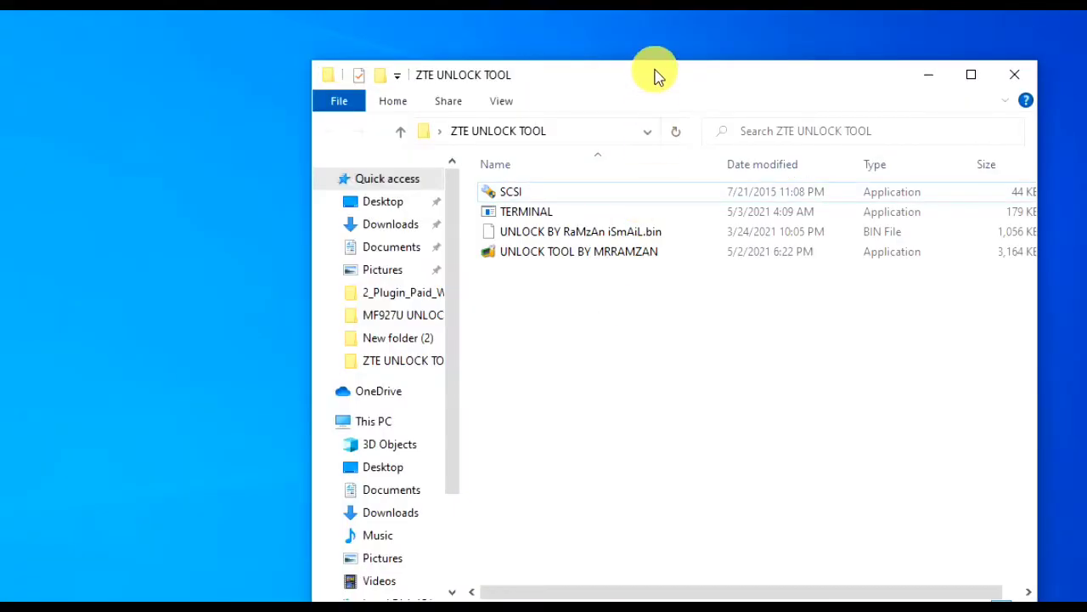
left_click_drag(656, 85, 548, 58)
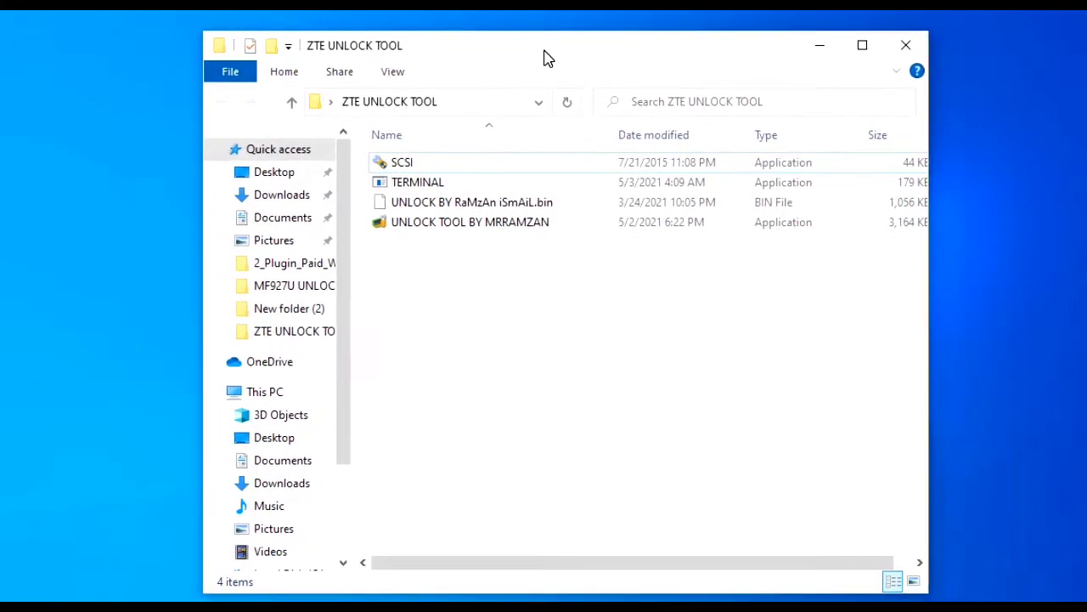
double_click(417, 185)
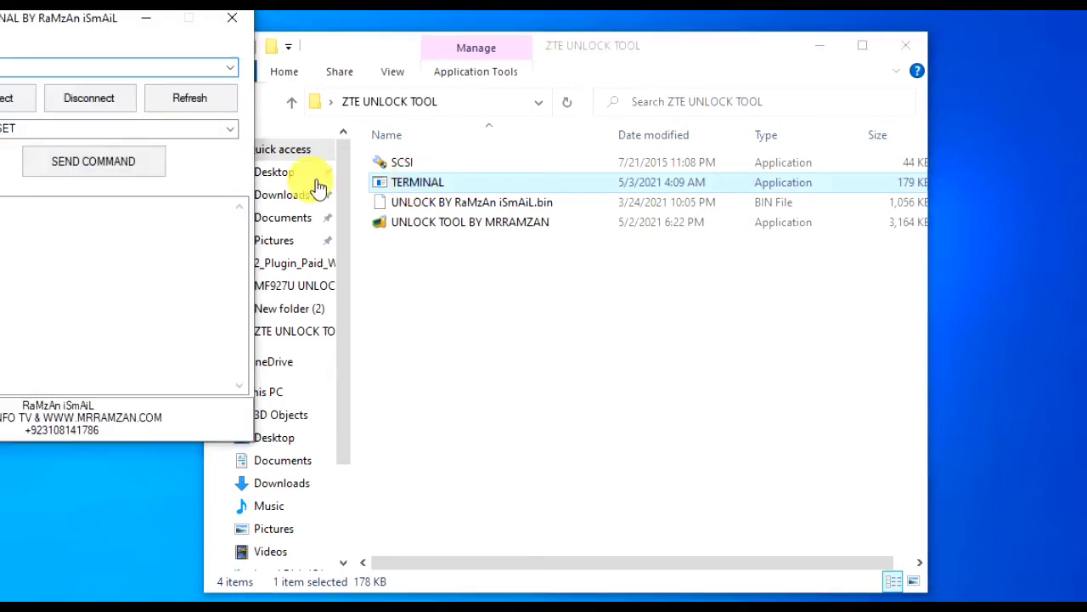
left_click_drag(100, 27, 930, 40)
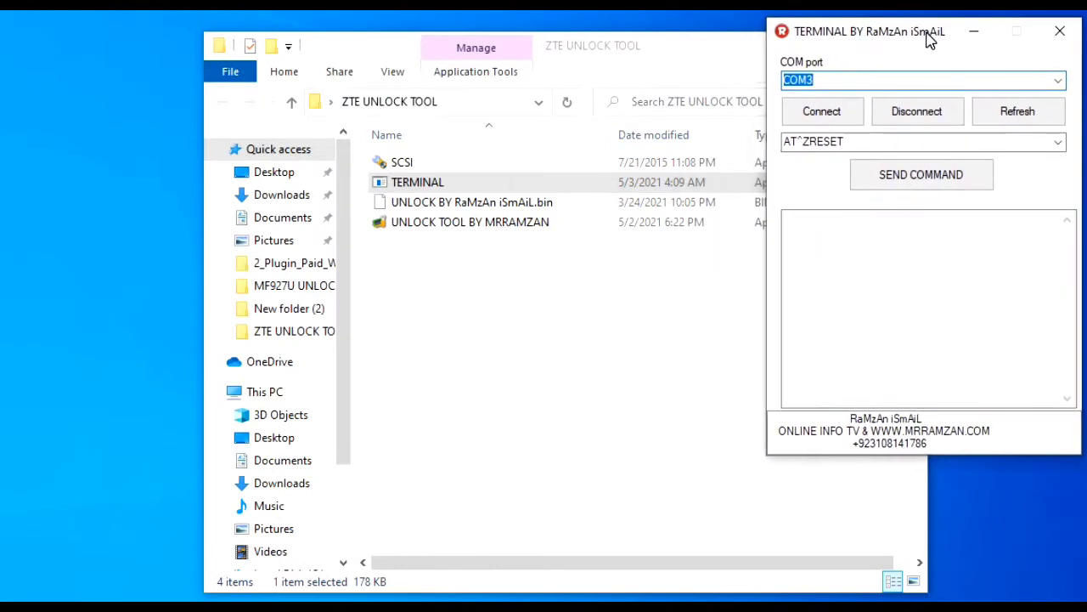
left_click_drag(683, 57, 505, 46)
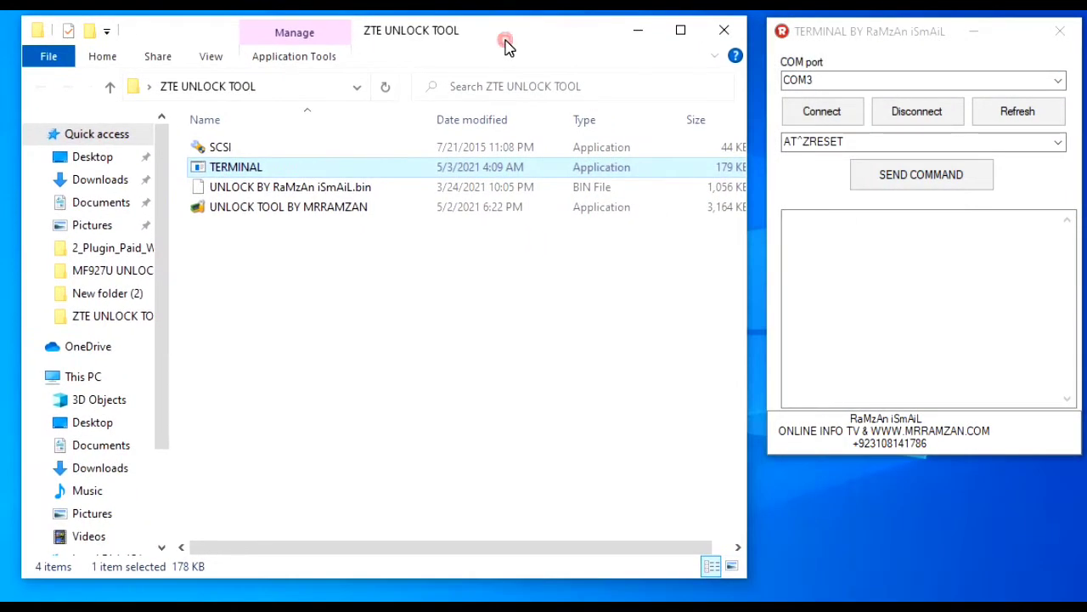
Step: Open Device Manager, narrow its window and place it beside the ZTE UNLOCK TOOL folder
left_click(493, 607)
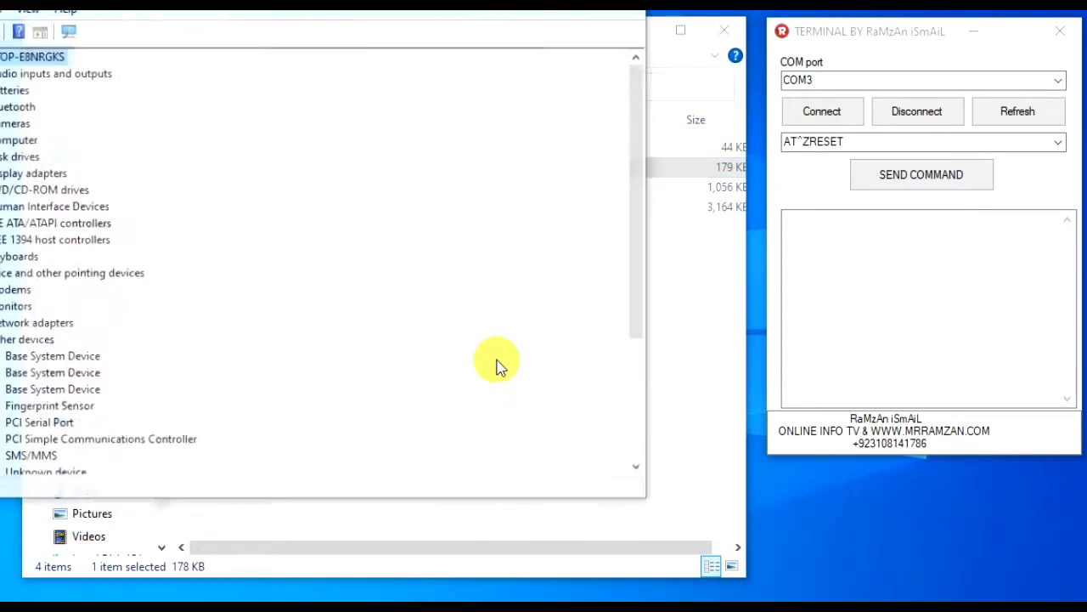
left_click_drag(213, 49, 479, 41)
left_click_drag(868, 228, 477, 266)
scroll(369, 311, "down", 3)
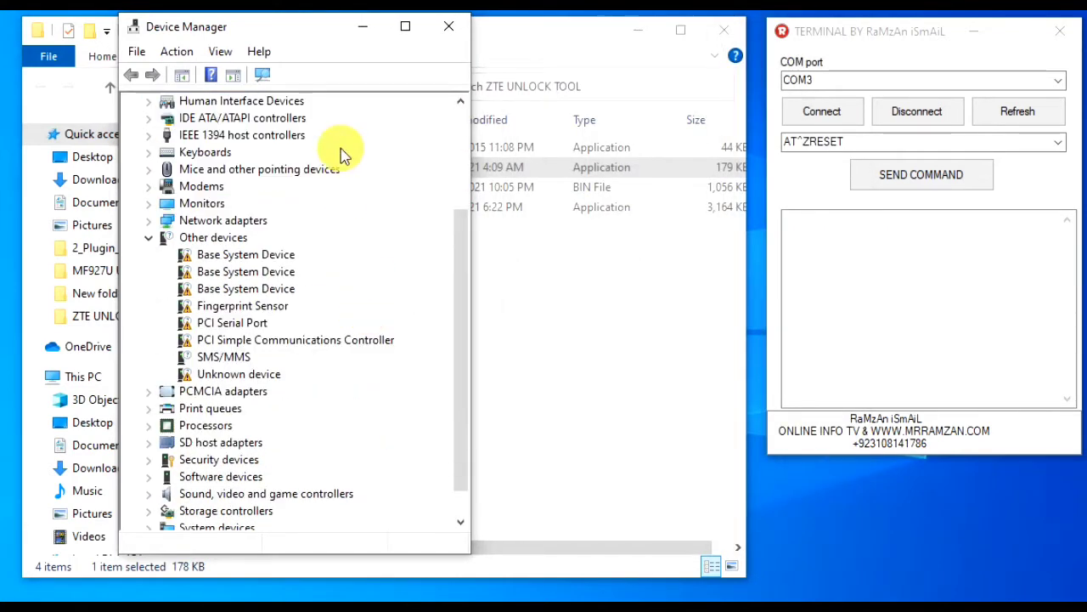
left_click_drag(311, 28, 909, 31)
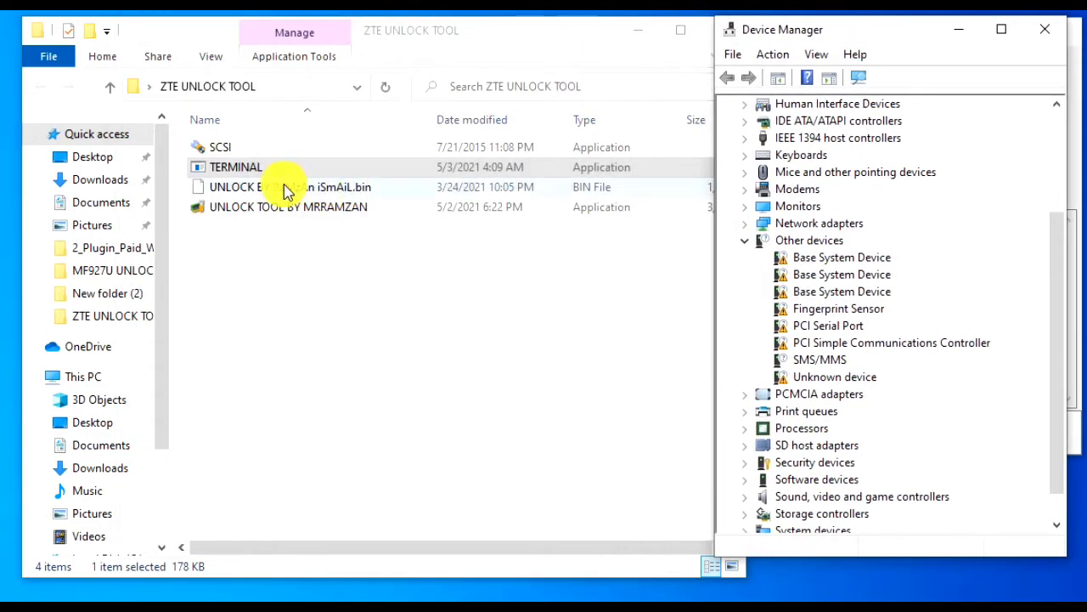
Step: Run SCSI from the folder, check Device Manager for the device's COM ports and collapse the Other devices group
double_click(243, 150)
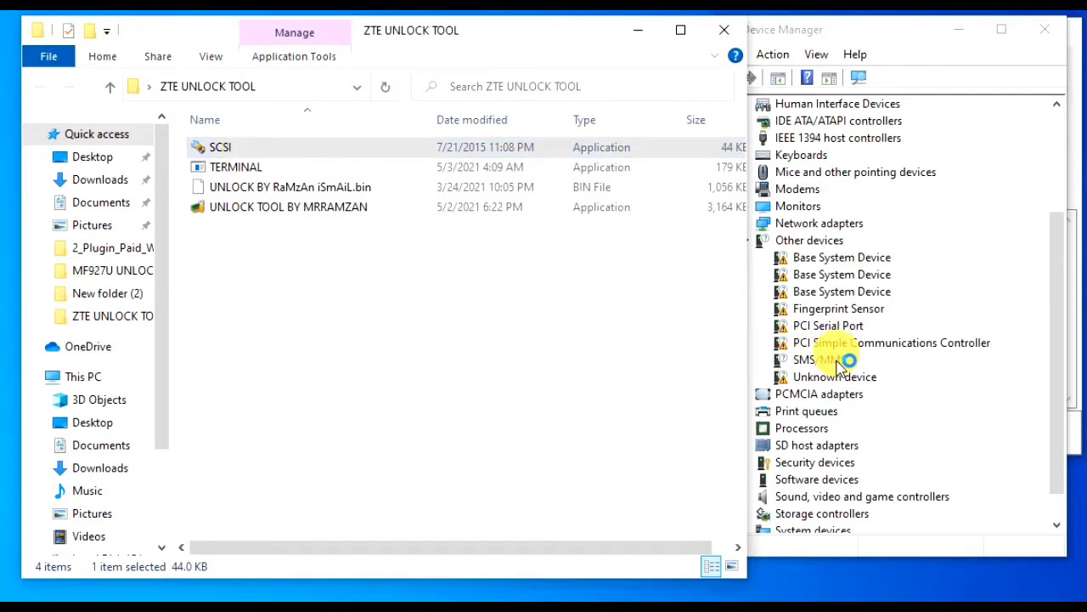
left_click(886, 36)
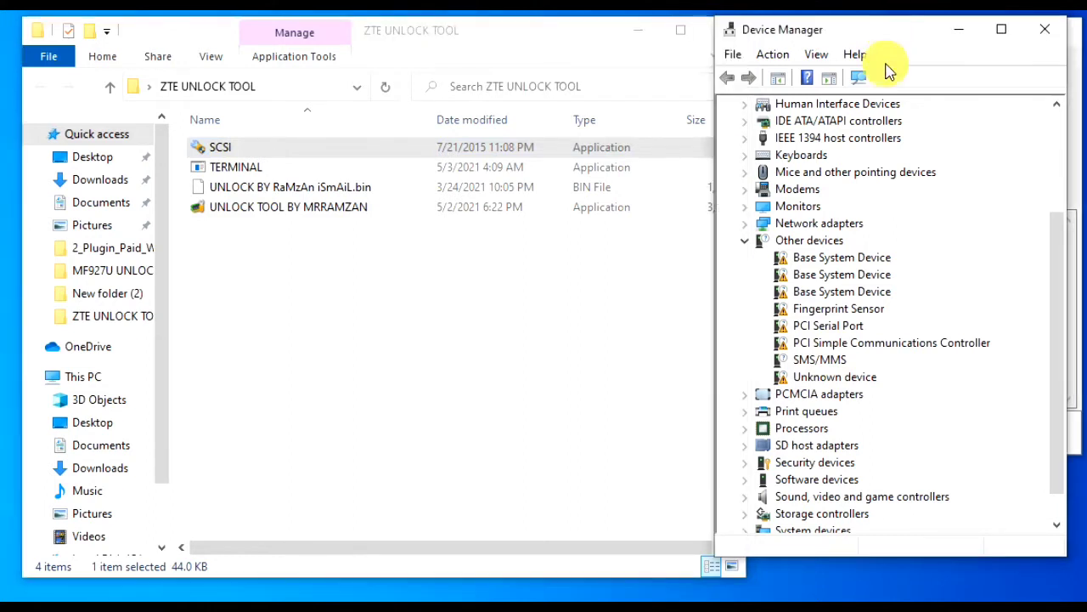
scroll(881, 384, "down", 1)
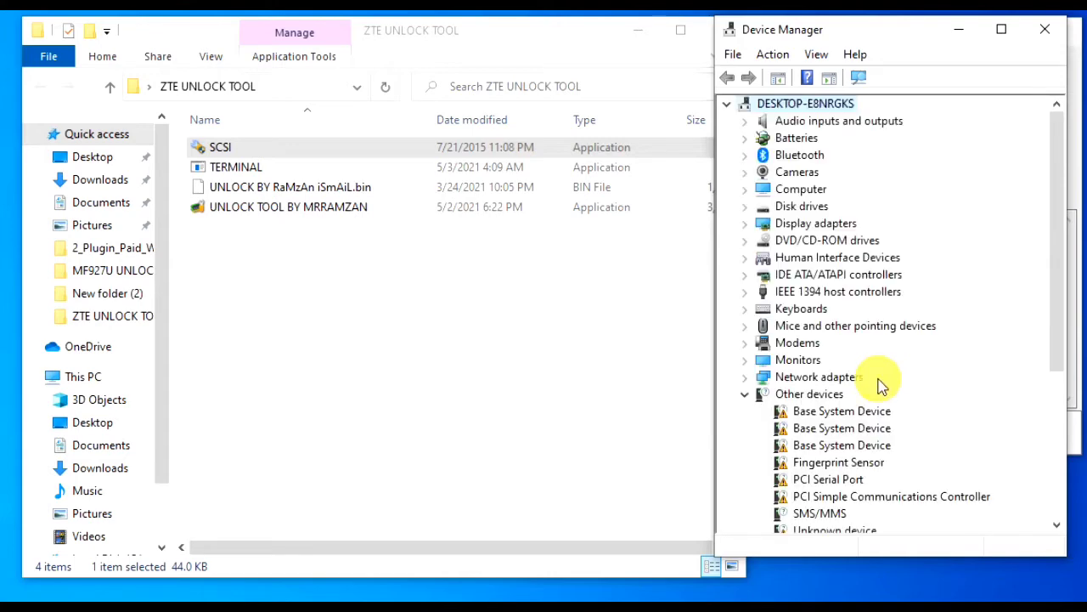
scroll(878, 383, "down", 3)
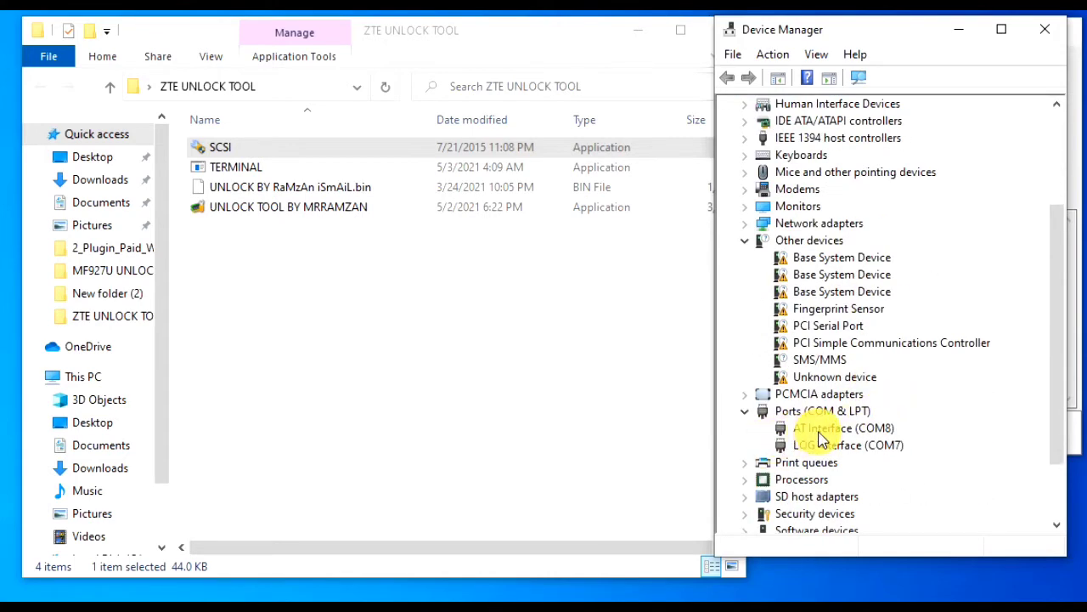
left_click(745, 240)
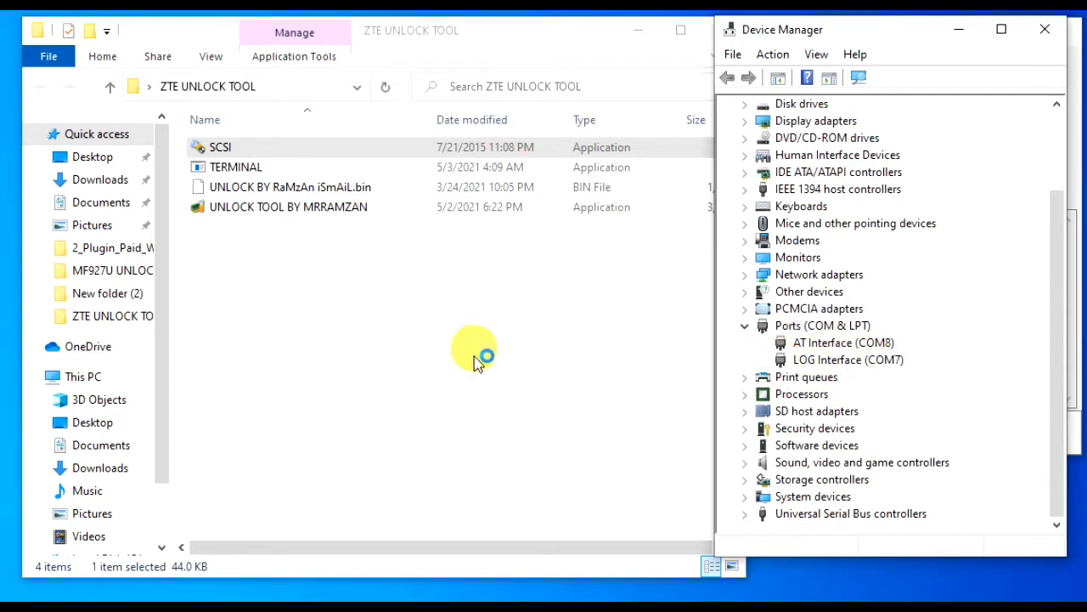
Step: Launch the UNLOCK TOOL application from the folder and enter its startup password
double_click(296, 209)
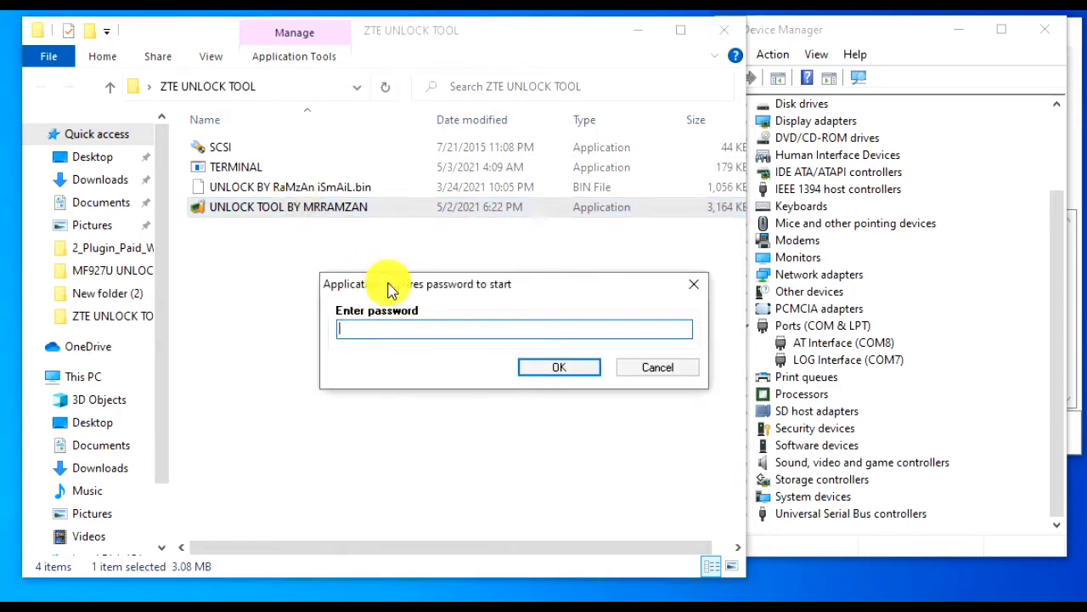
type("1")
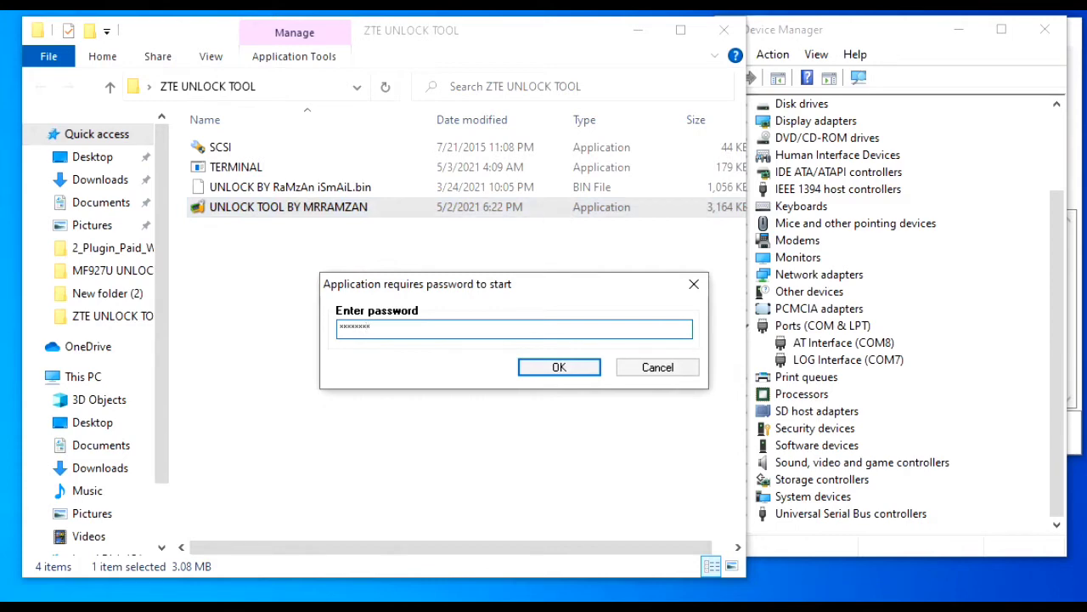
key("Return")
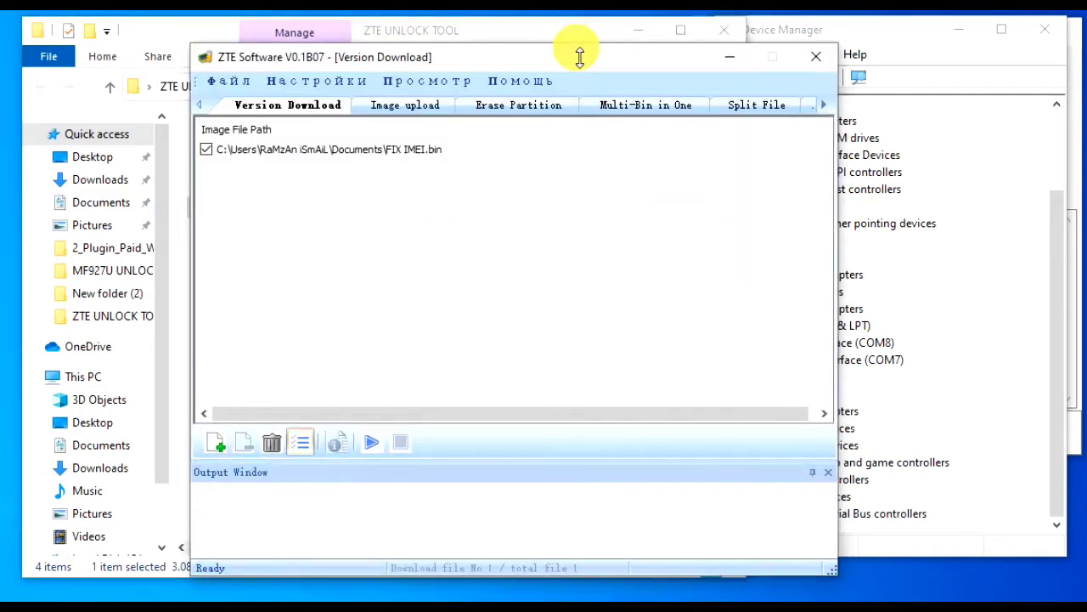
Step: Delete the FIX IMEI.bin entry from the Version Download image list
left_click_drag(571, 58, 575, 56)
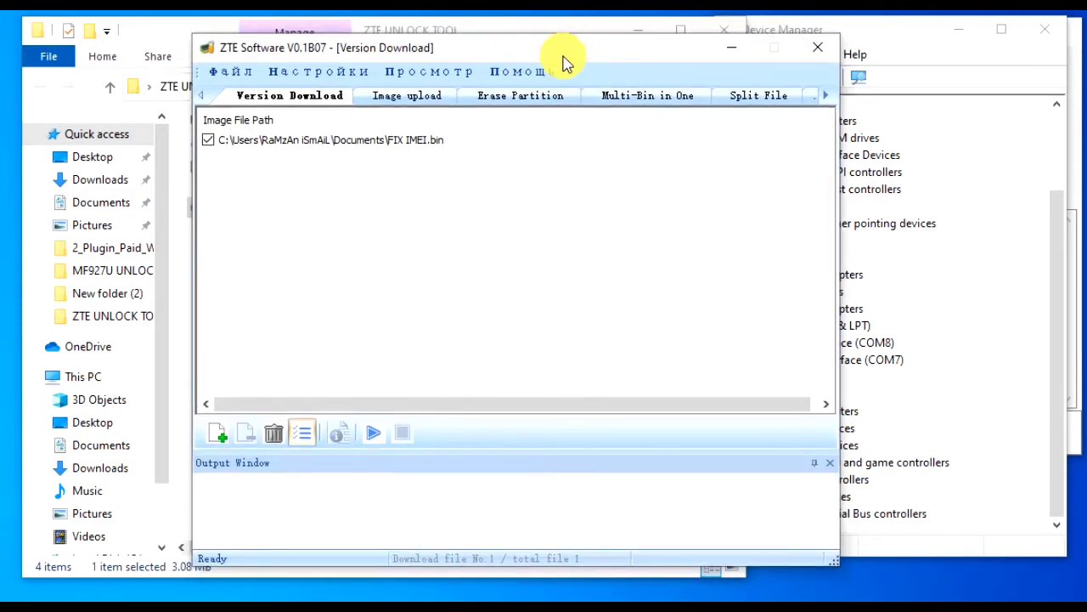
left_click(274, 435)
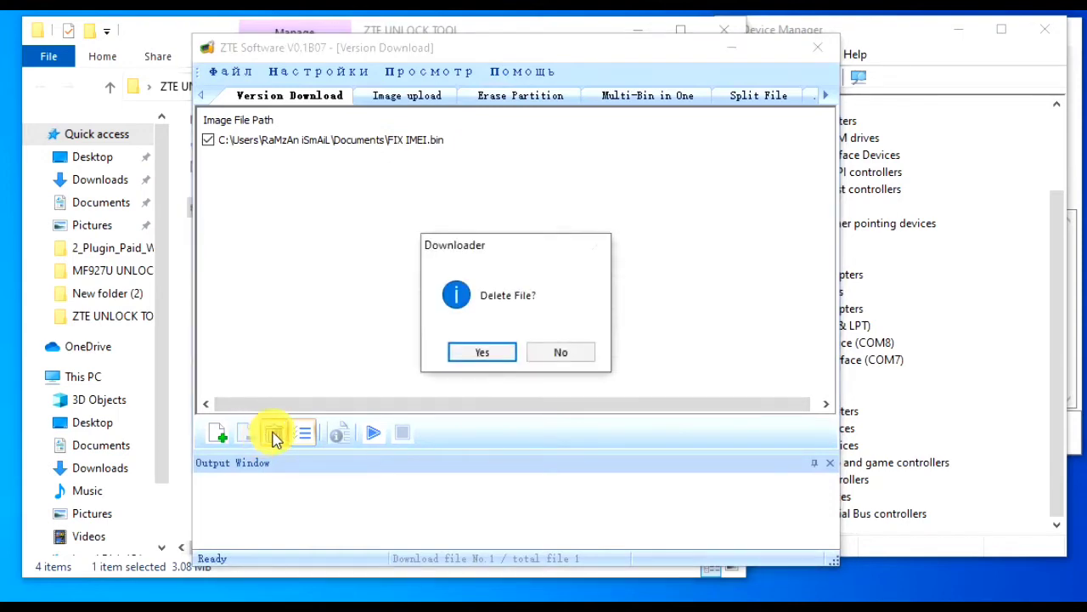
left_click(483, 353)
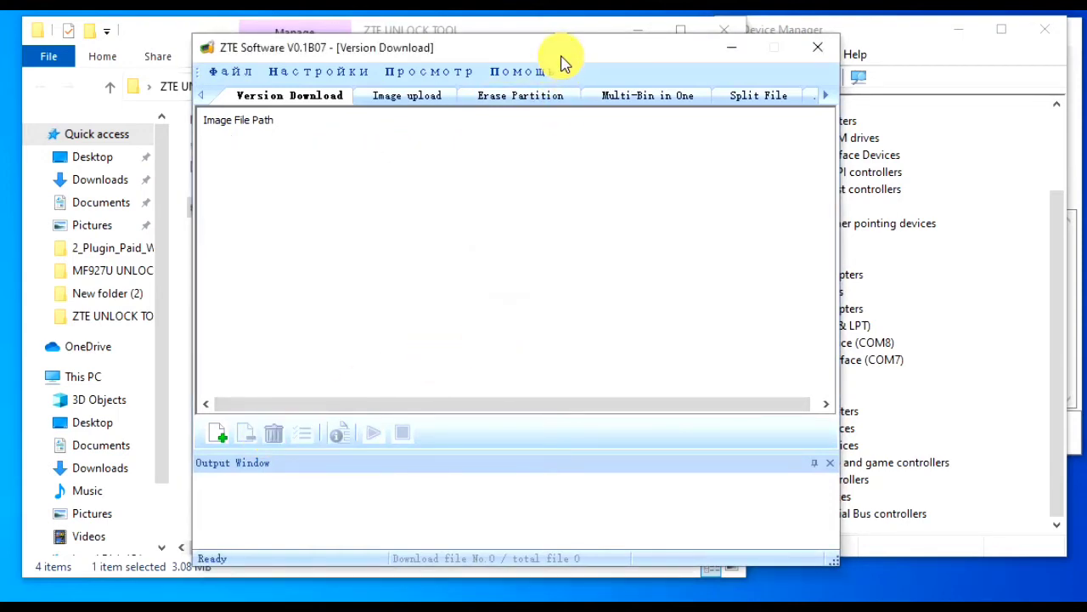
Step: Add the unlock BIN file from the ZTE UNLOCK TOOL folder to the Version Download list and minimize the folder window
left_click_drag(564, 60, 633, 59)
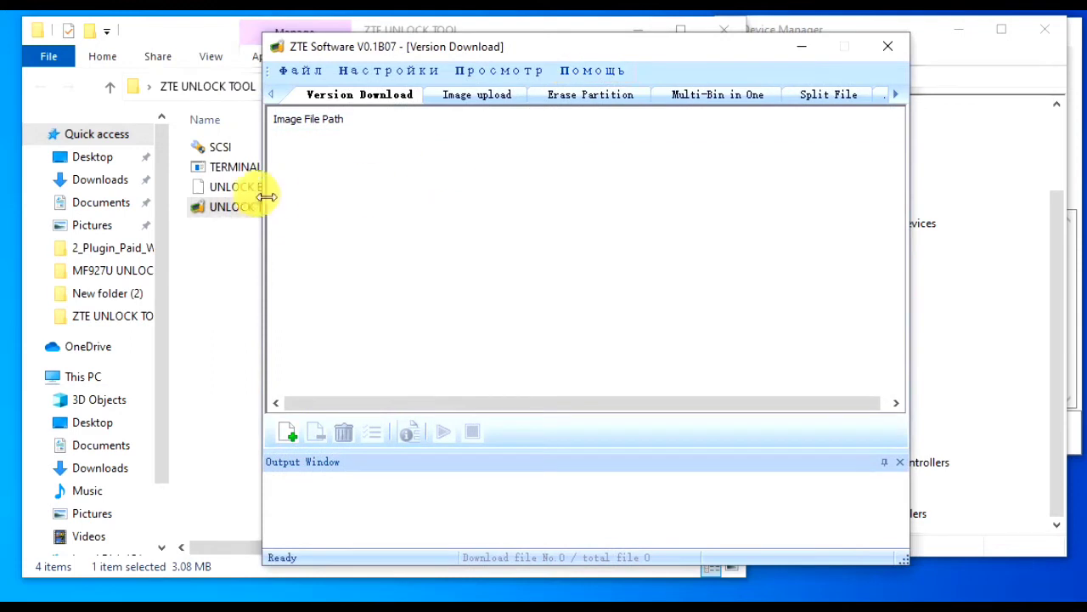
left_click(236, 187)
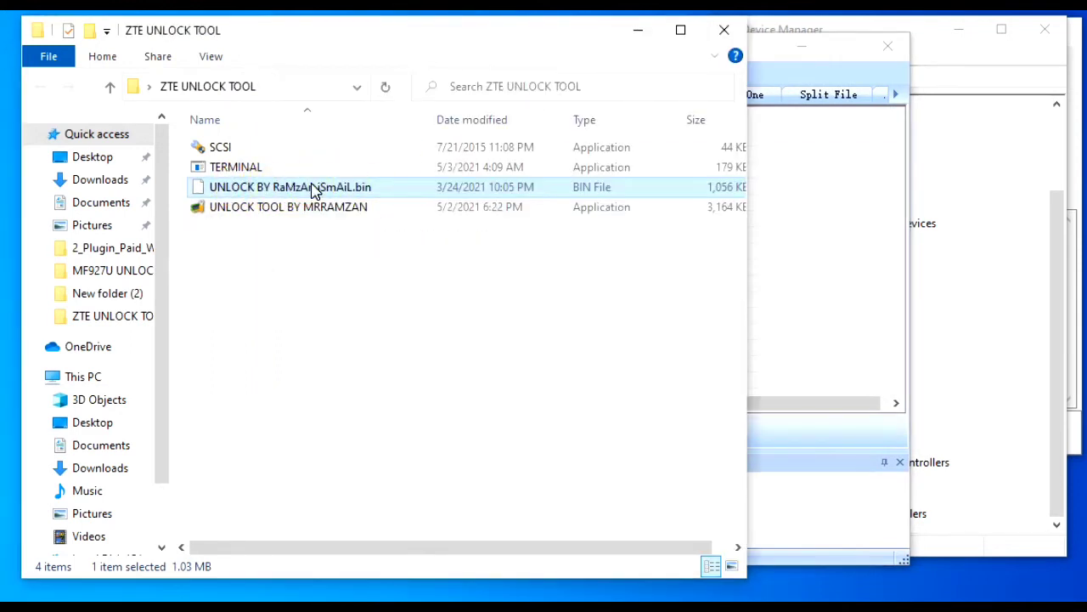
left_click(767, 214)
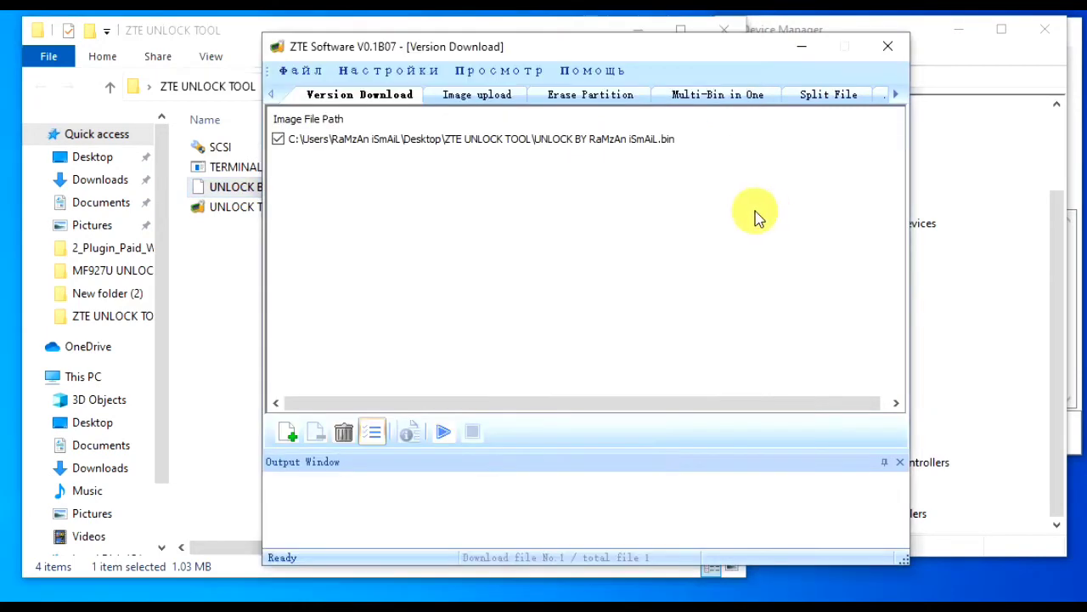
left_click(229, 41)
left_click(638, 30)
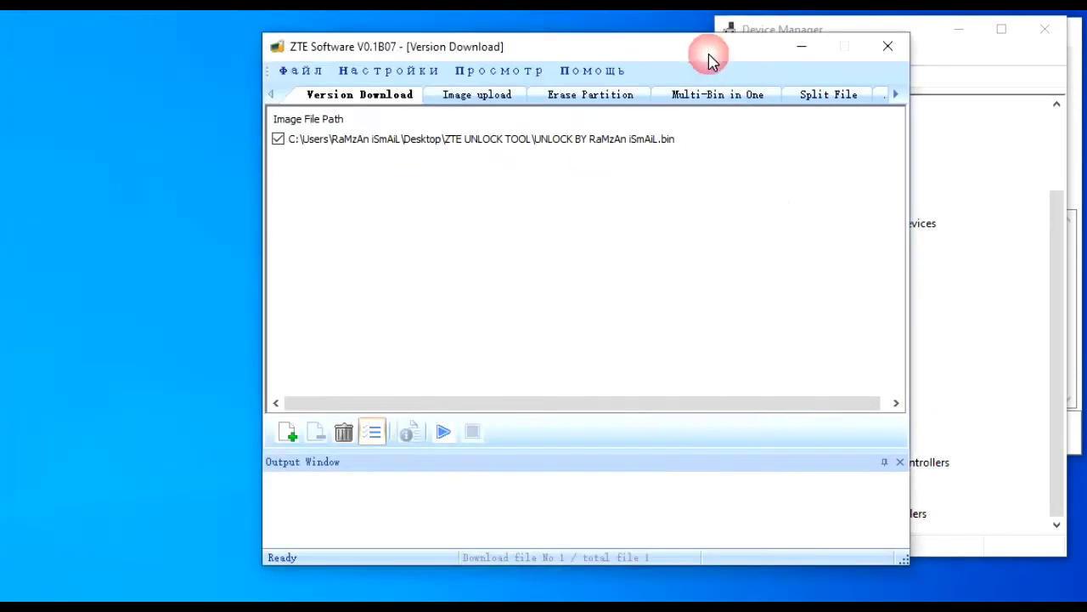
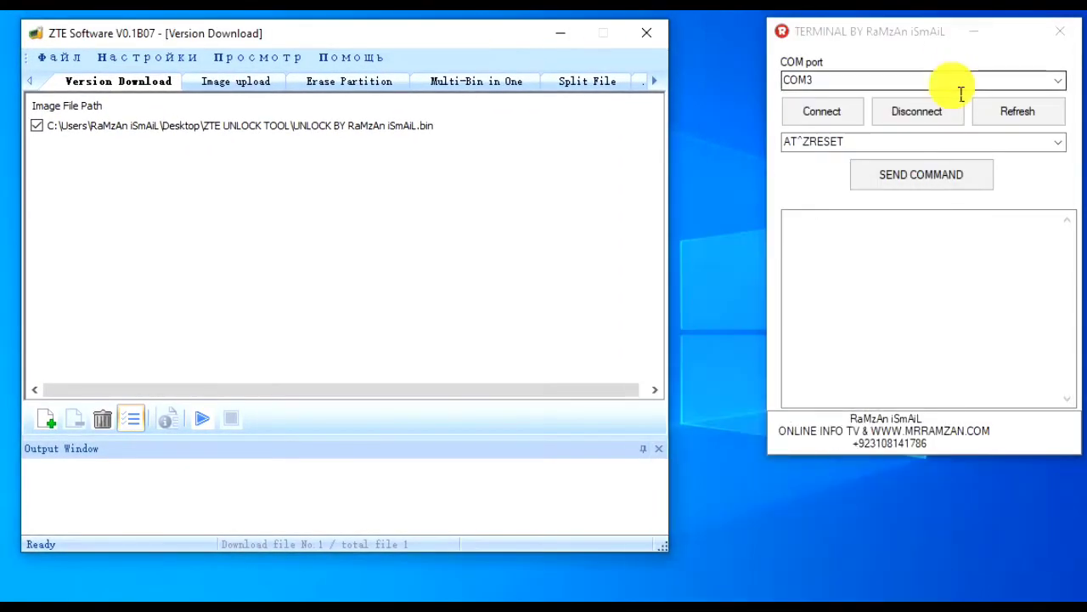
Step: Check the AT Interface port in Device Manager, minimize it and connect TERMINAL to COM8
left_click(544, 608)
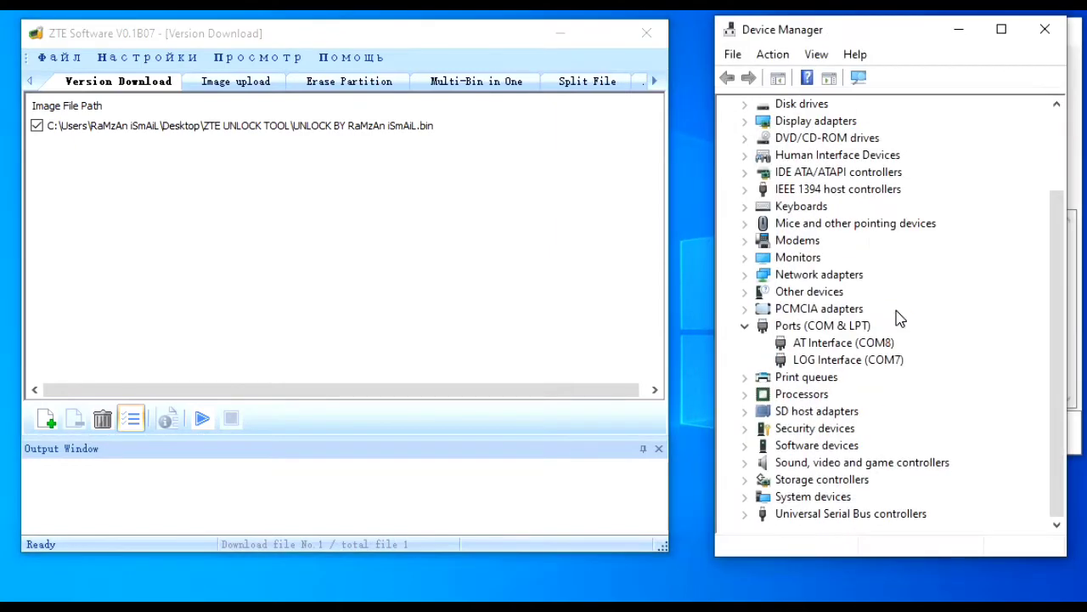
left_click(959, 35)
left_click(1060, 82)
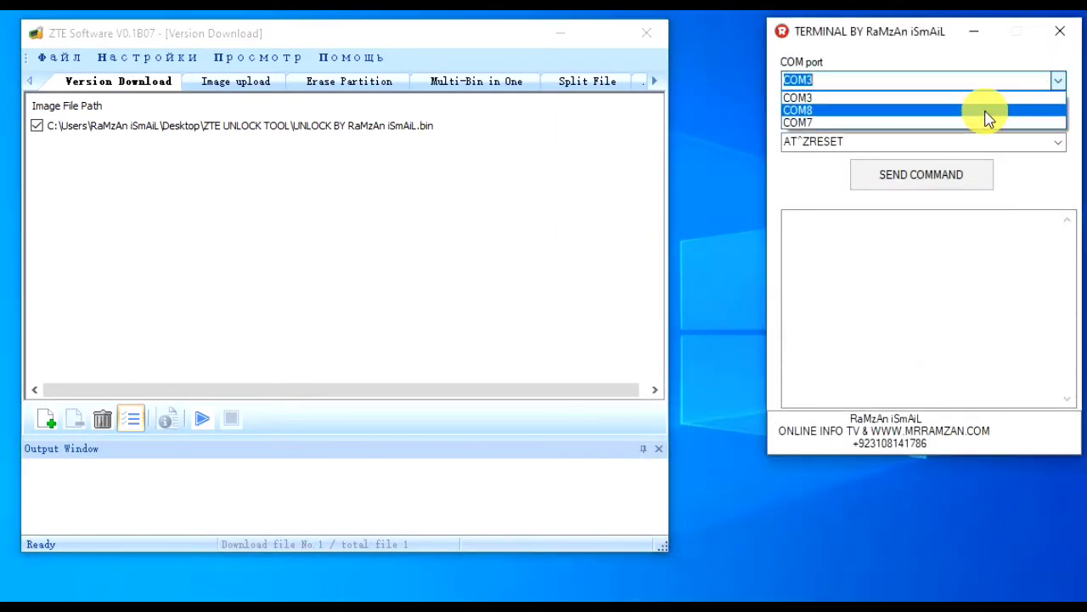
left_click(985, 111)
left_click(832, 113)
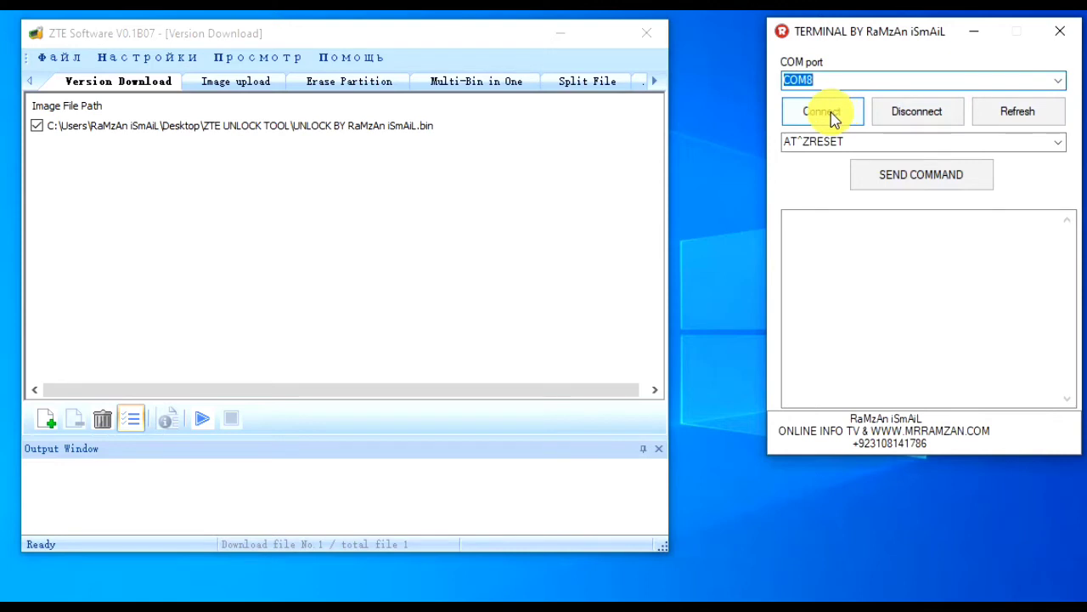
left_click(833, 115)
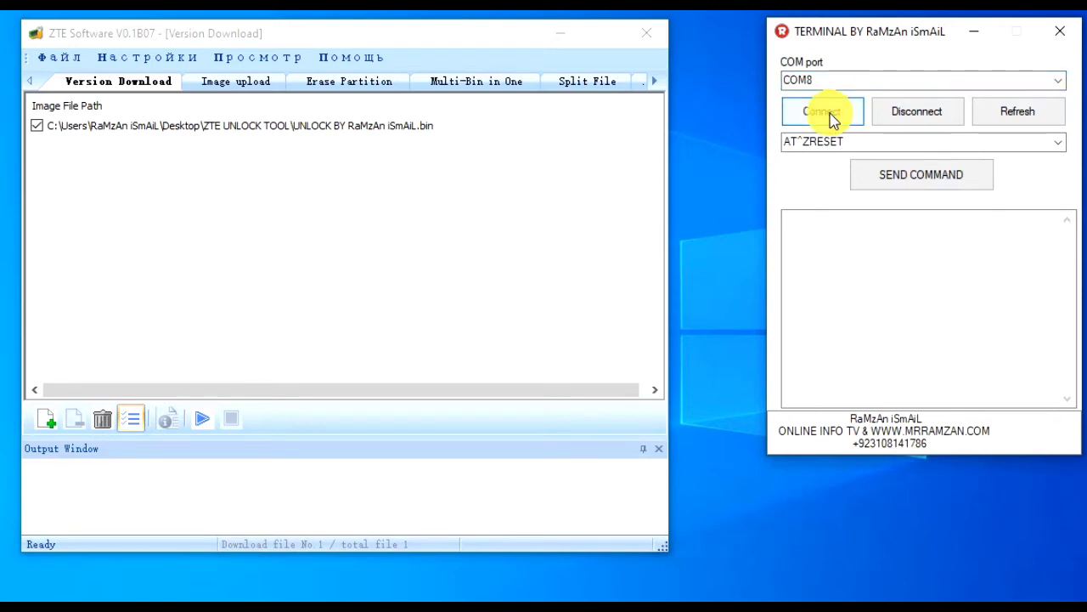
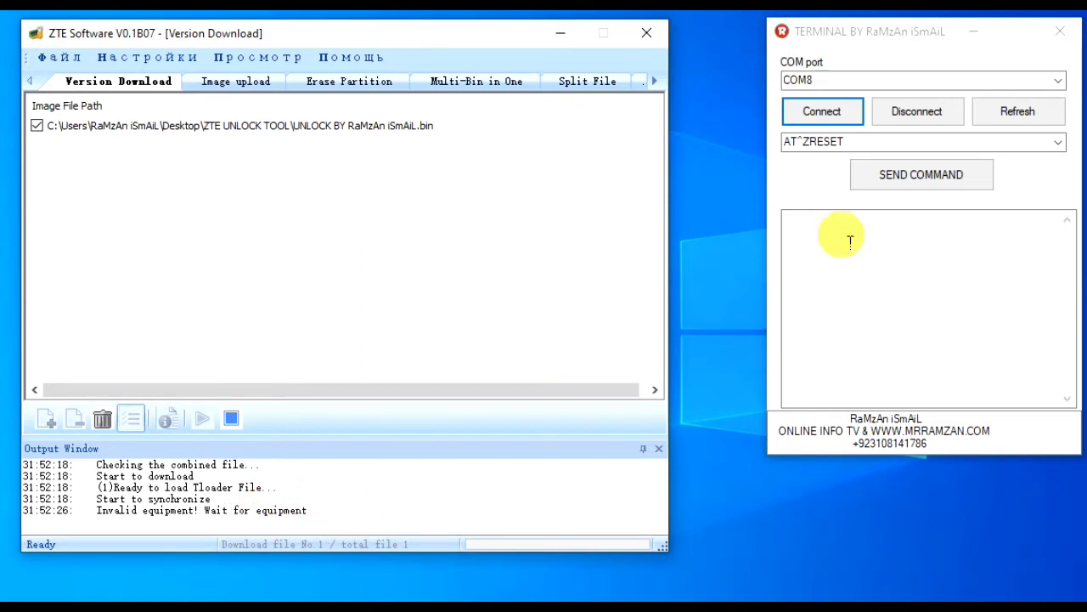
Step: Start downloading the unlock image in ZTE Software and send the AT^ZSOFTRESET command to the device from TERMINAL
left_click(1060, 150)
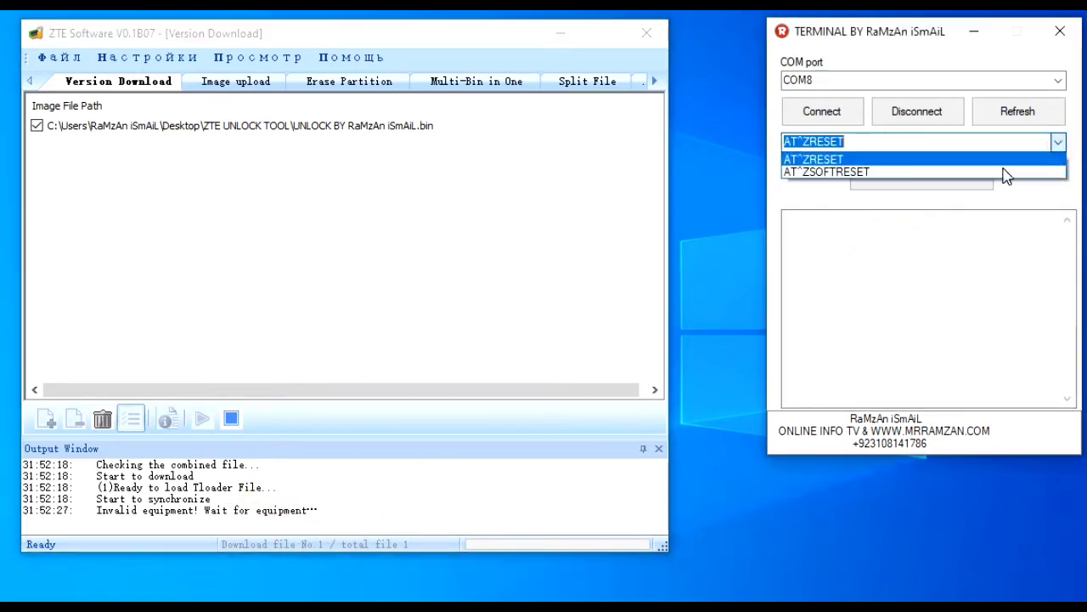
left_click(981, 172)
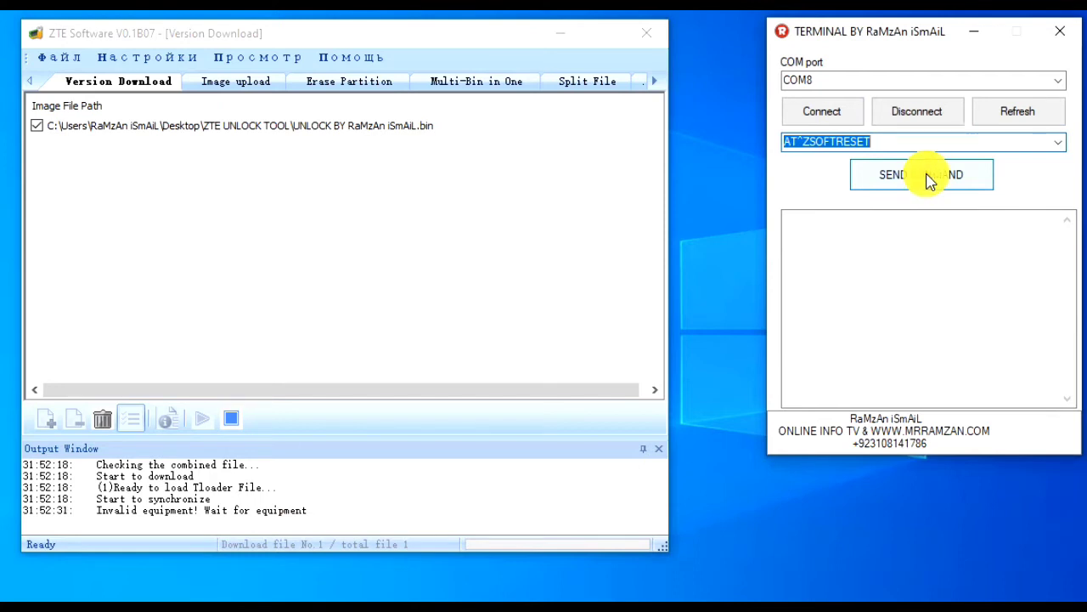
left_click(929, 184)
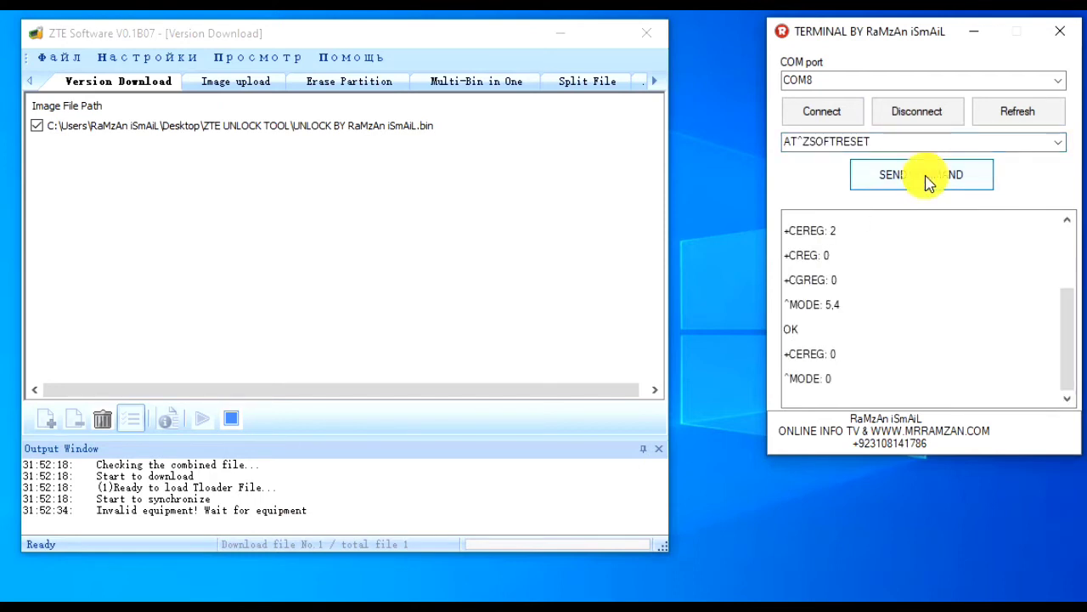
left_click_drag(810, 233, 783, 234)
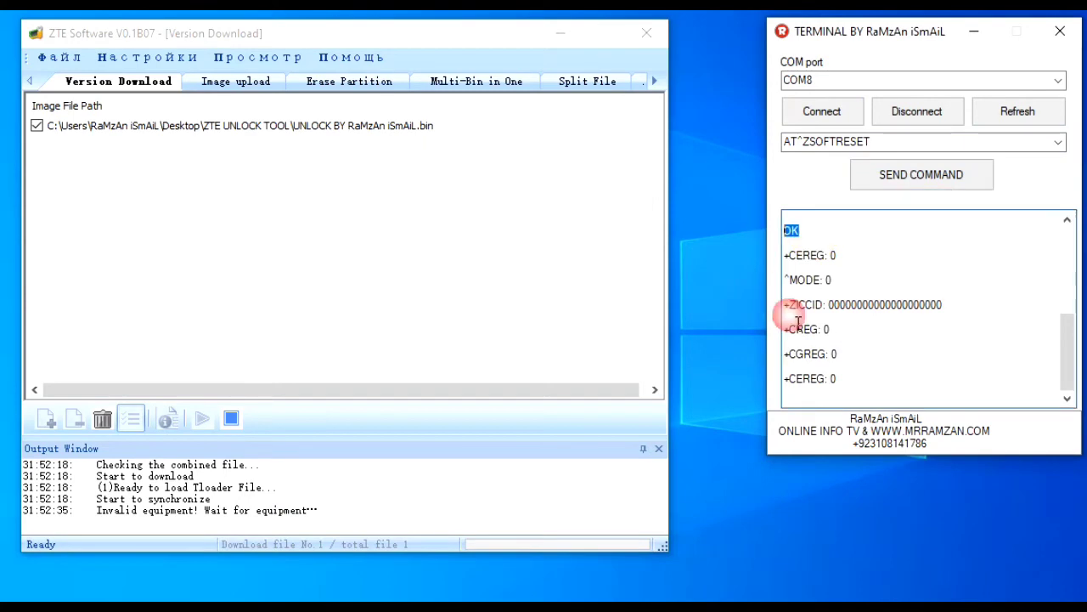
Step: Examine the device's COM ports in Device Manager during the image download and device restart, then minimize it
key("alt+Tab")
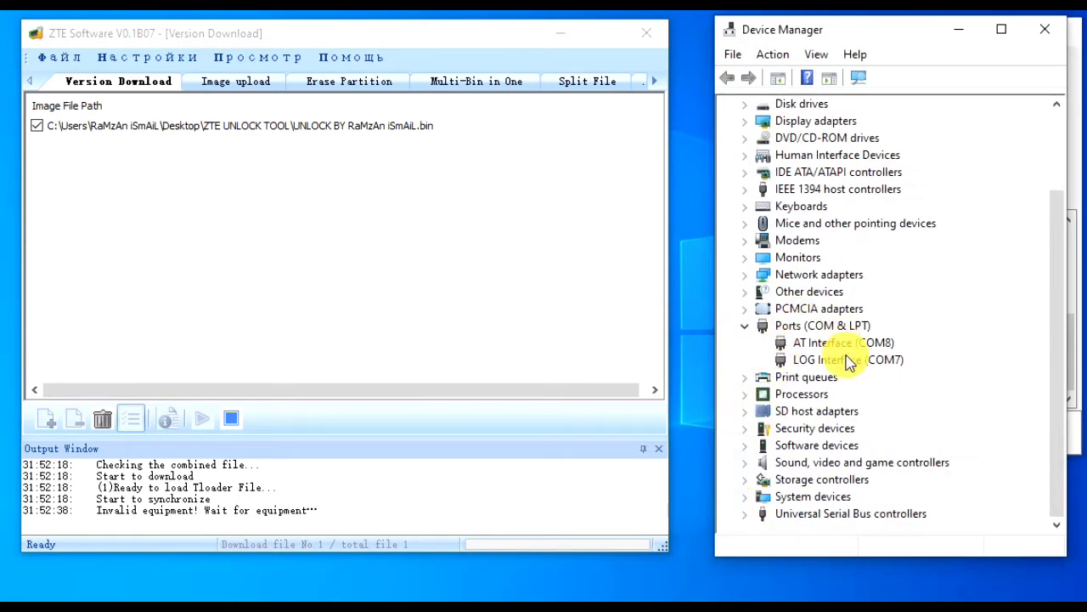
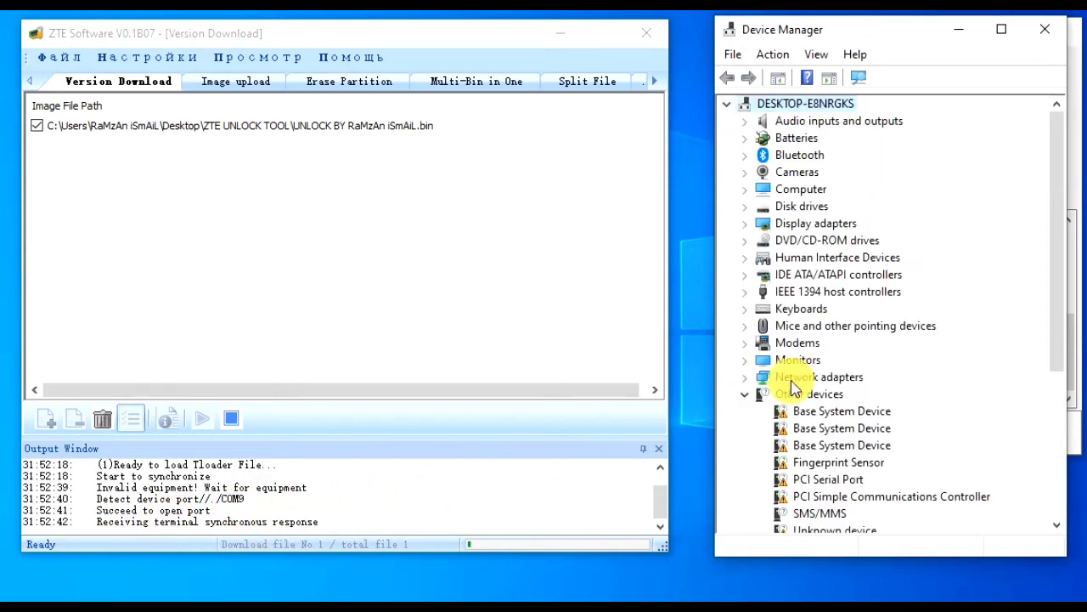
scroll(790, 374, "down", 3)
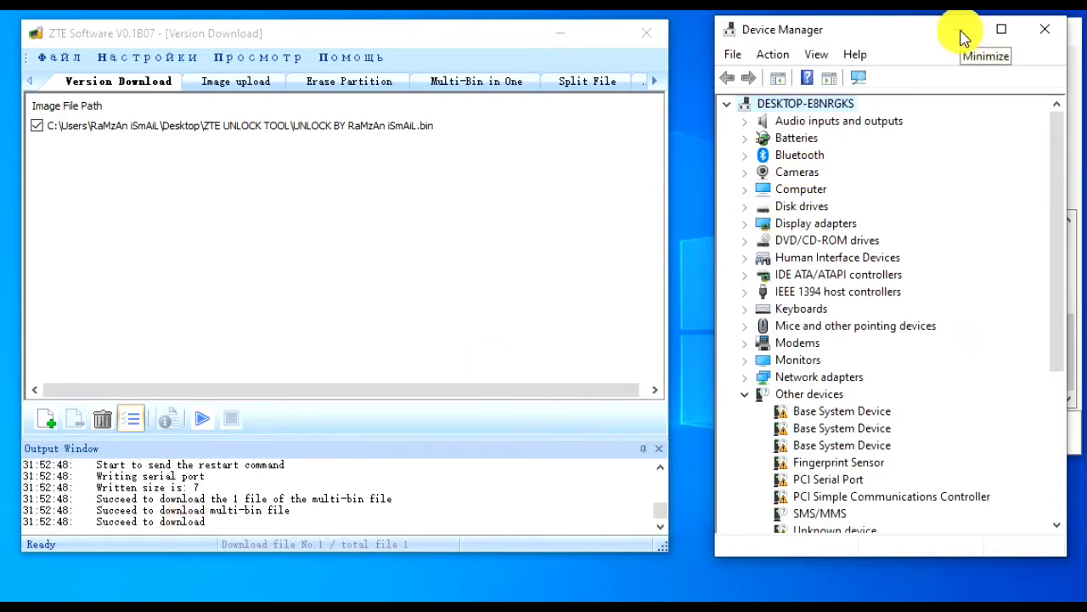
scroll(930, 303, "down", 3)
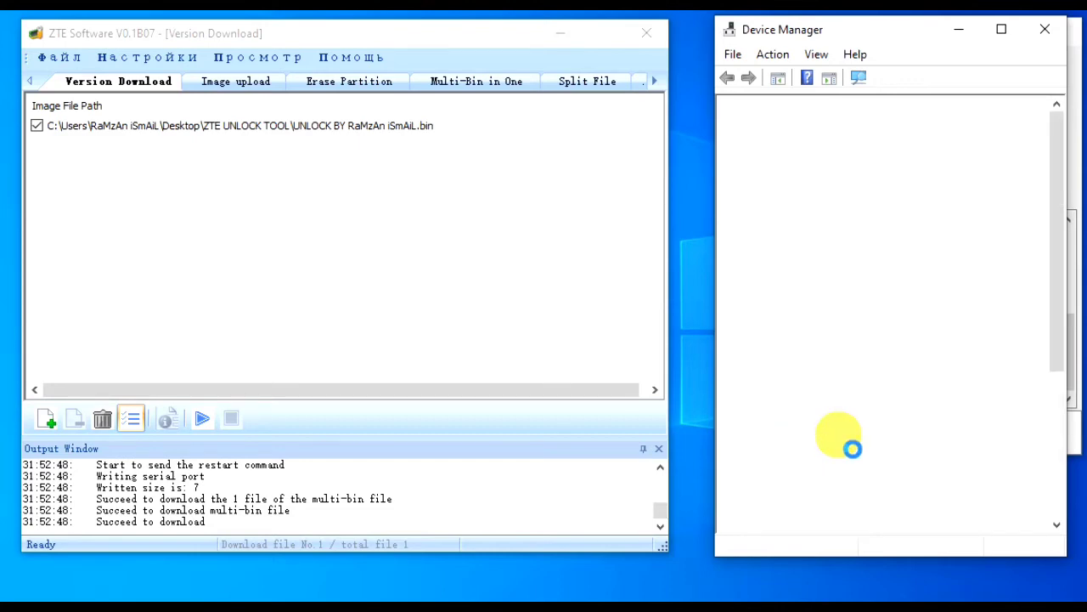
scroll(837, 430, "down", 4)
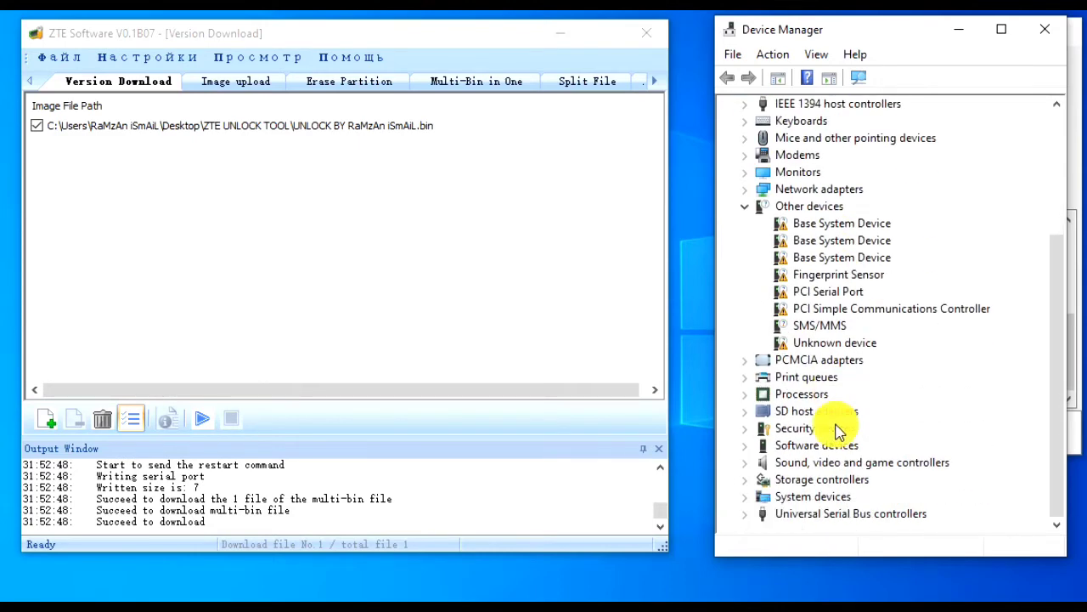
scroll(836, 431, "up", 1)
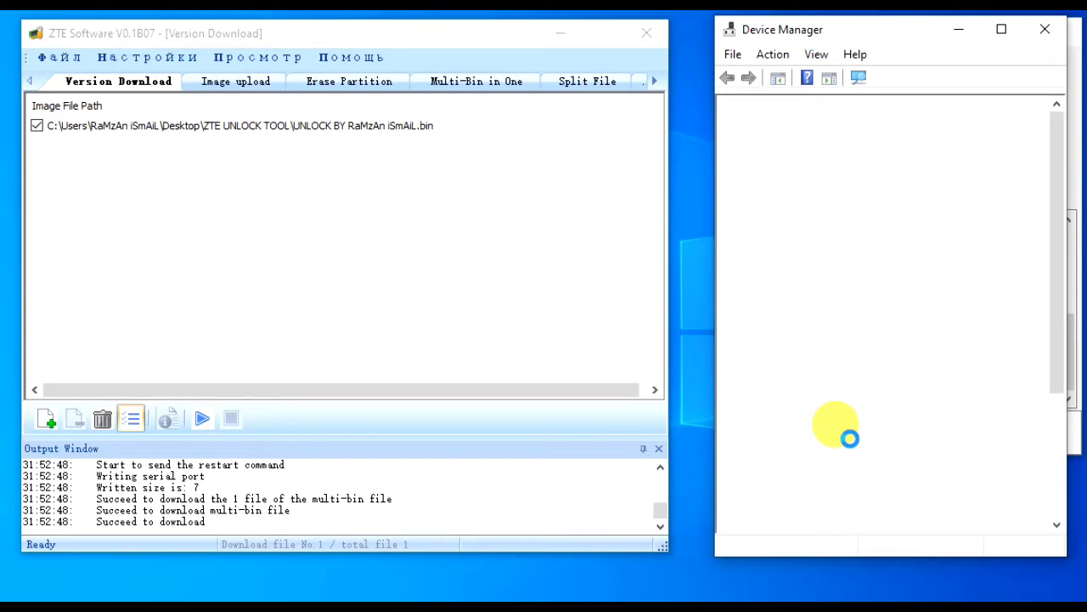
scroll(840, 431, "down", 2)
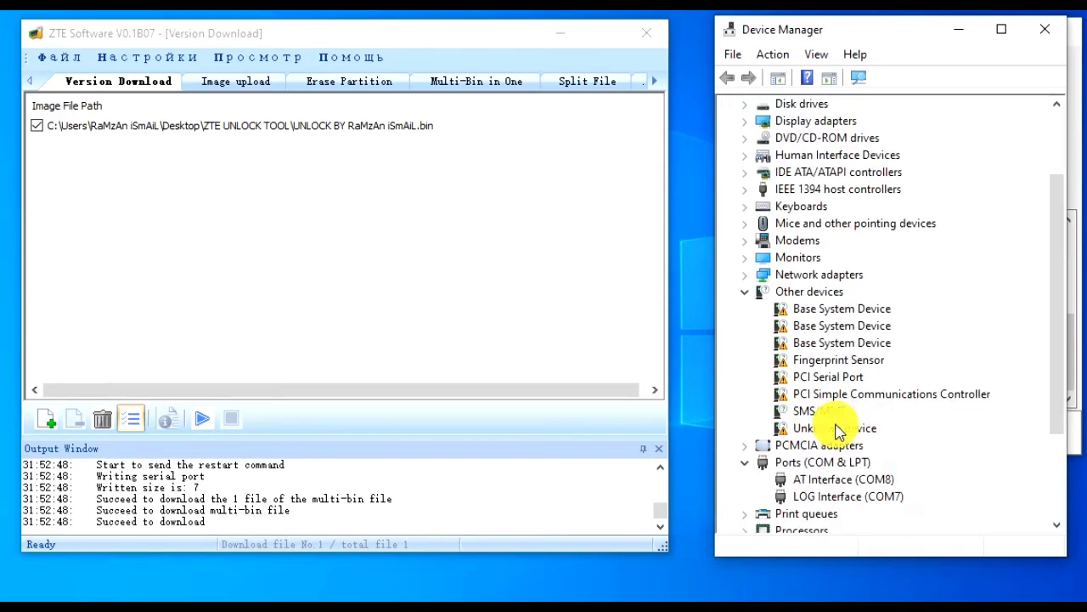
scroll(837, 431, "down", 2)
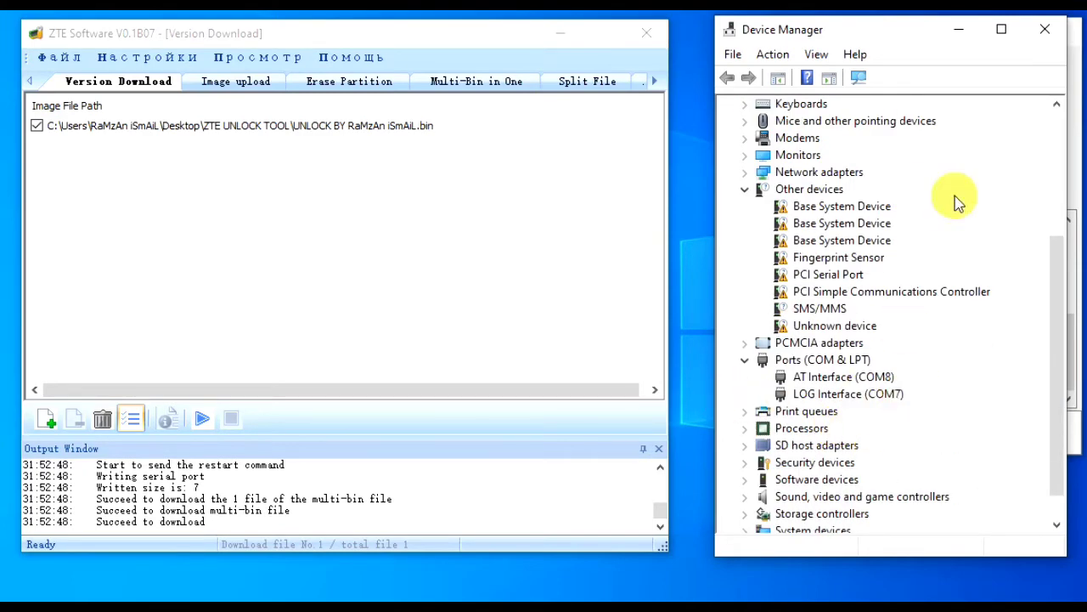
left_click(959, 29)
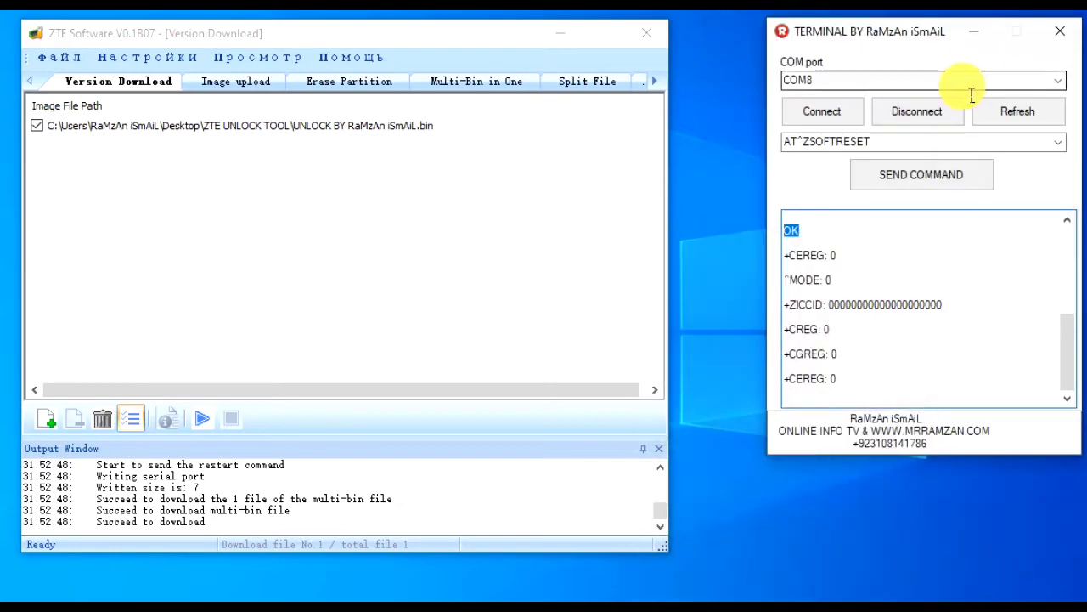
Step: Close TERMINAL, relaunch it from the ZTE UNLOCK TOOL folder and place it beside the ZTE Software window
left_click(1062, 34)
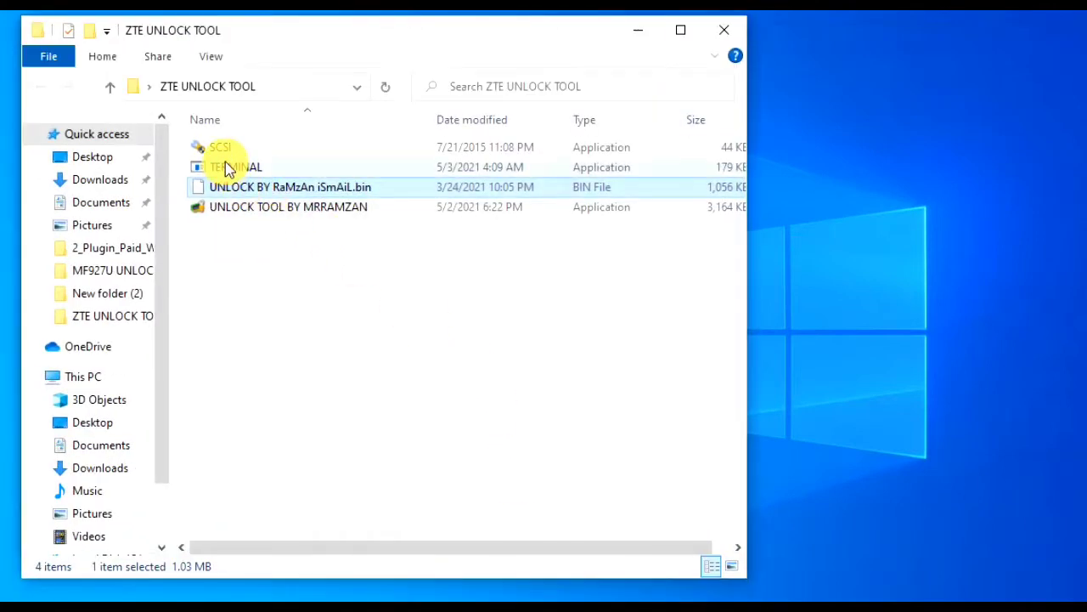
left_click(228, 168)
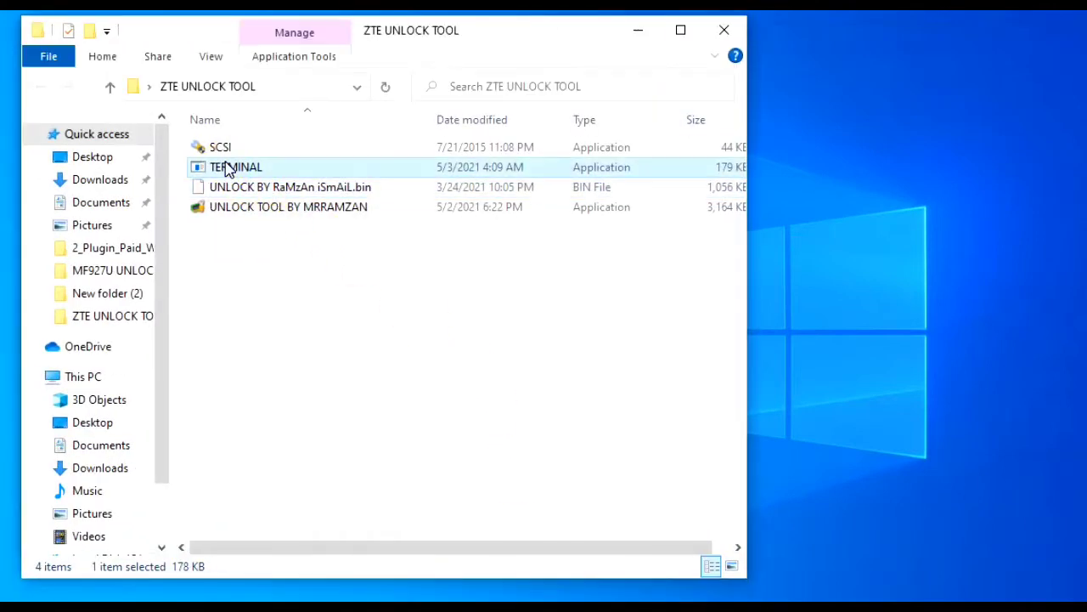
left_click(636, 32)
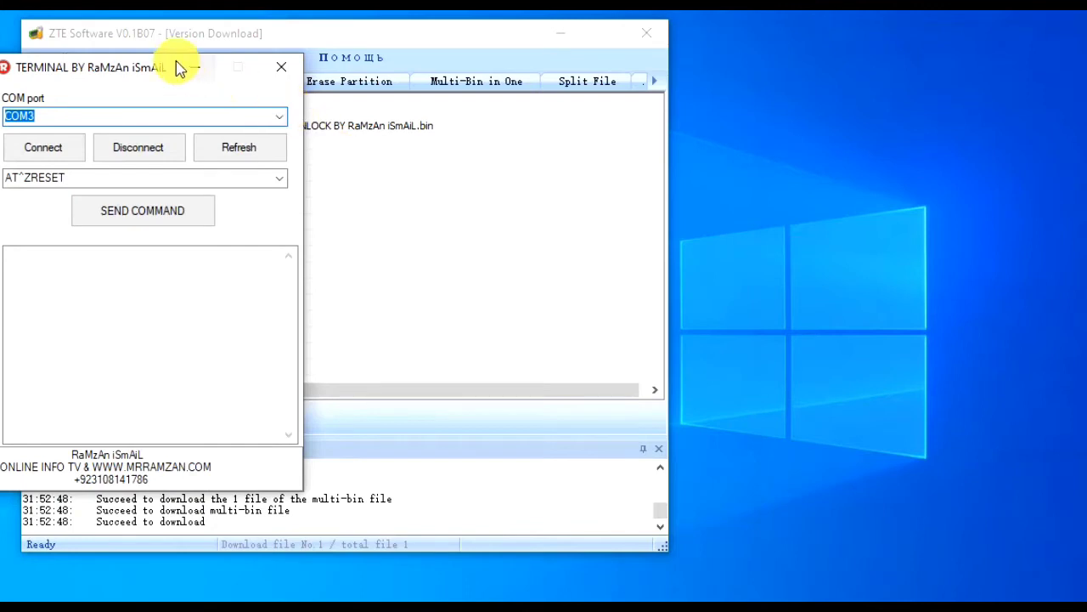
left_click_drag(136, 72, 848, 72)
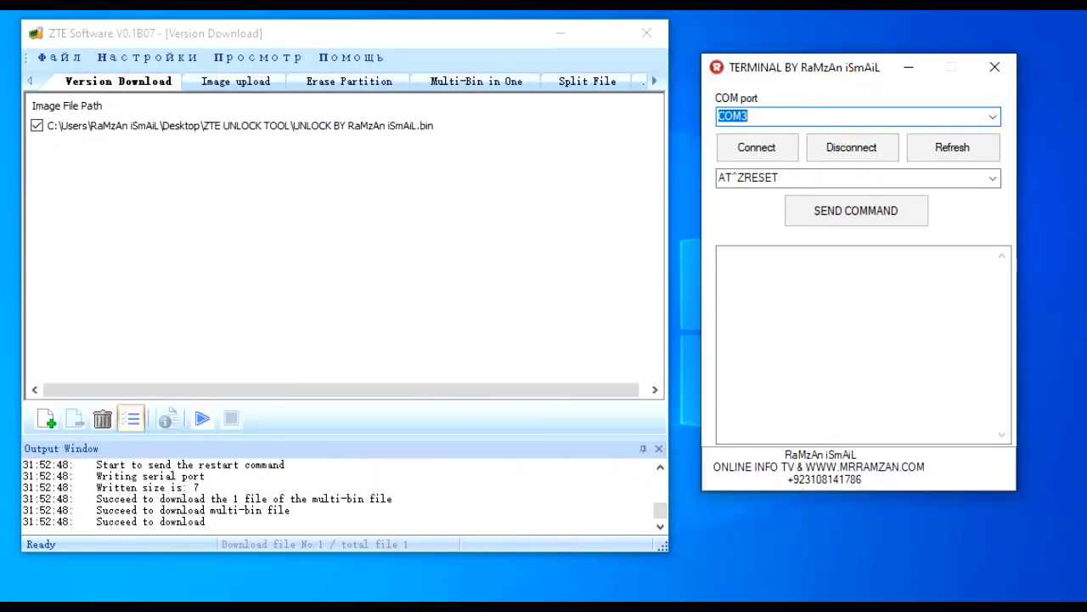
Step: Check the AT Interface port number under Ports (COM & LPT) in Device Manager and minimize it
left_click(714, 607)
scroll(882, 363, "down", 3)
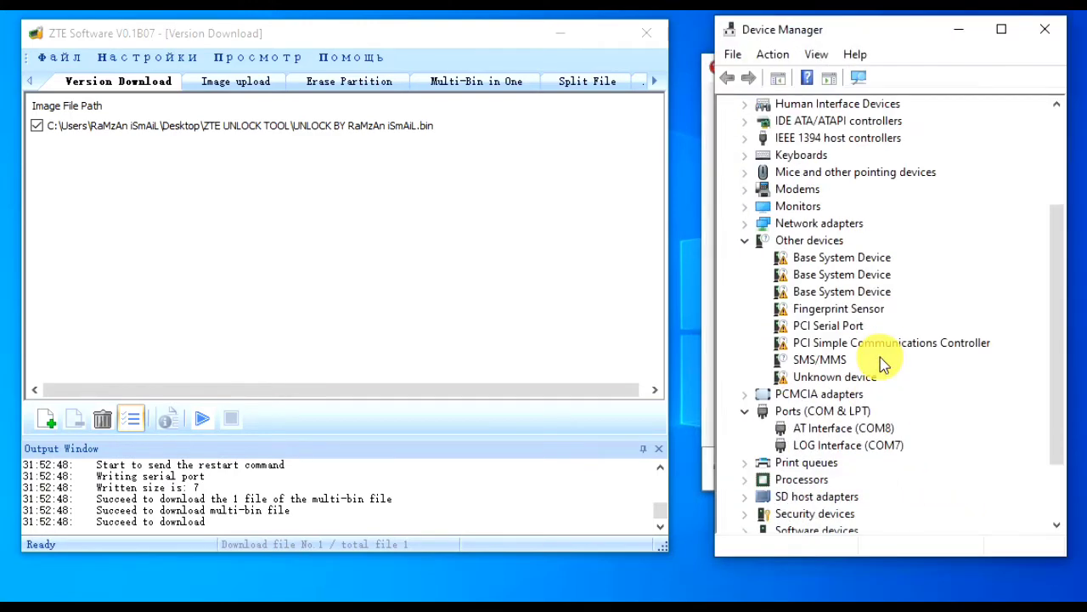
left_click(956, 39)
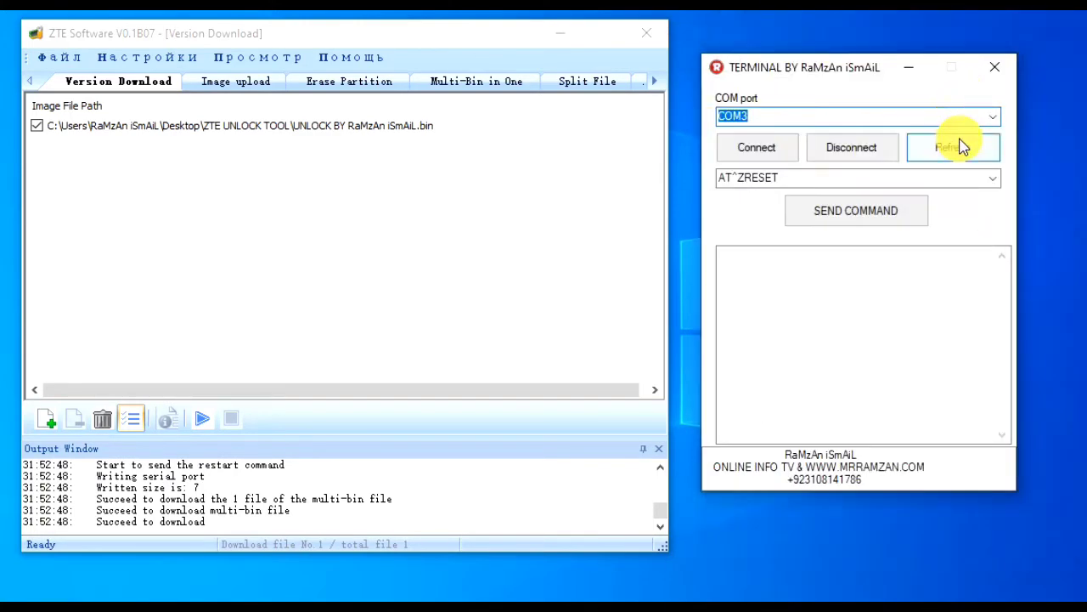
Step: Connect the relaunched TERMINAL to COM8 and send the AT^ZRESET command
left_click(994, 117)
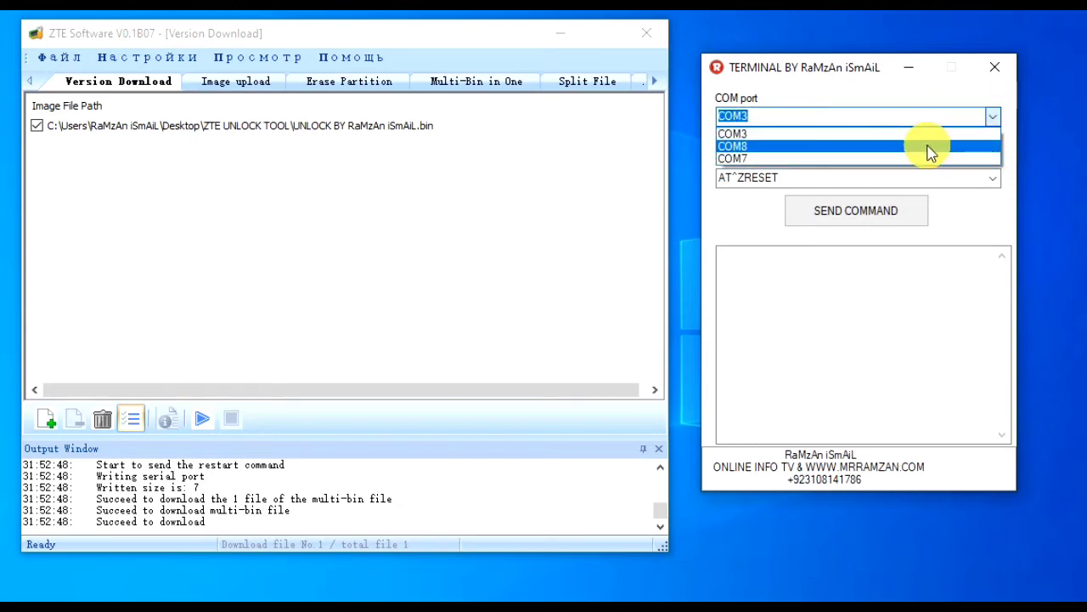
left_click(927, 146)
left_click(756, 151)
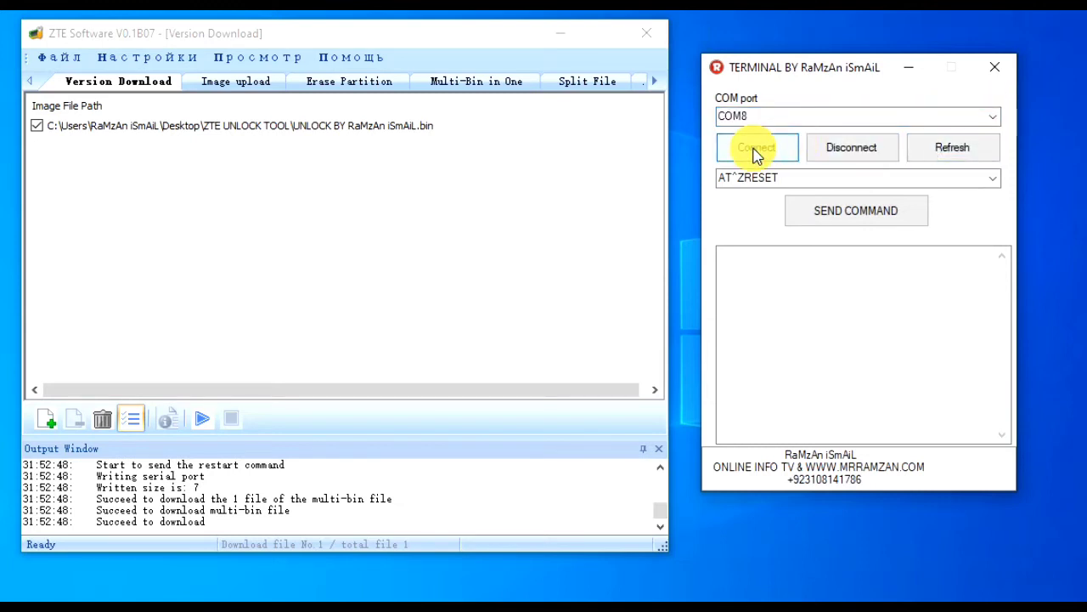
left_click(840, 222)
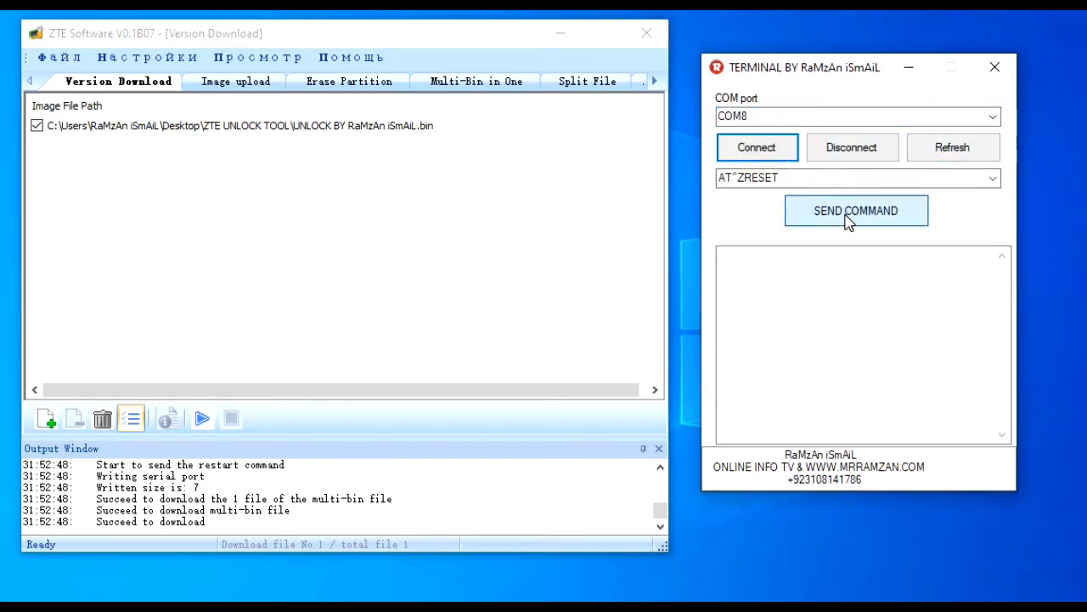
Step: Send the AT^ZSOFTRESET command to the device, close TERMINAL and move the ZTE Software window toward the middle of the desktop
left_click(990, 177)
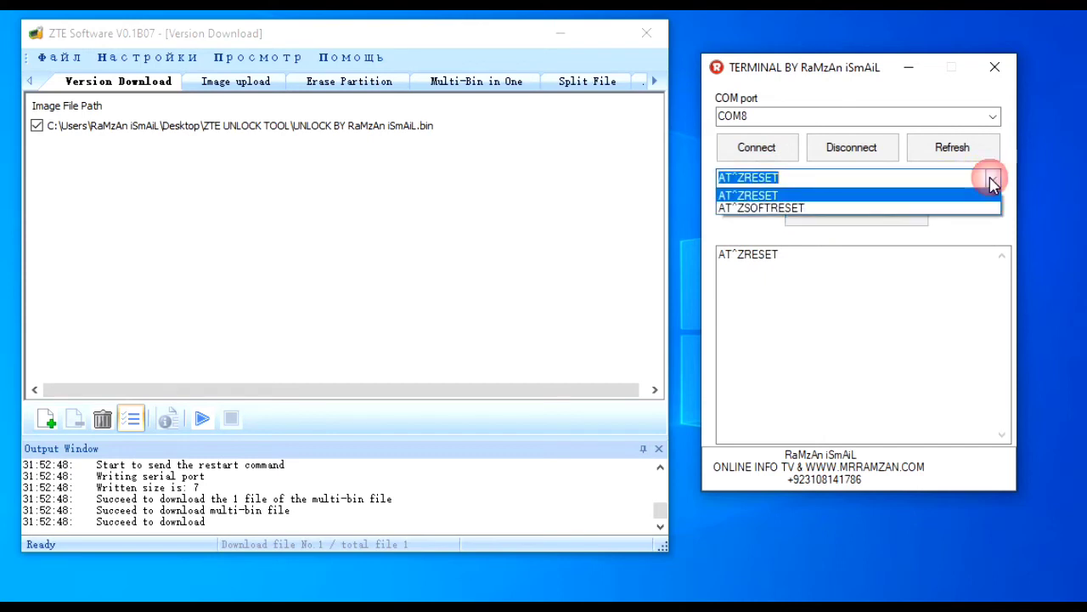
left_click(916, 209)
left_click(864, 217)
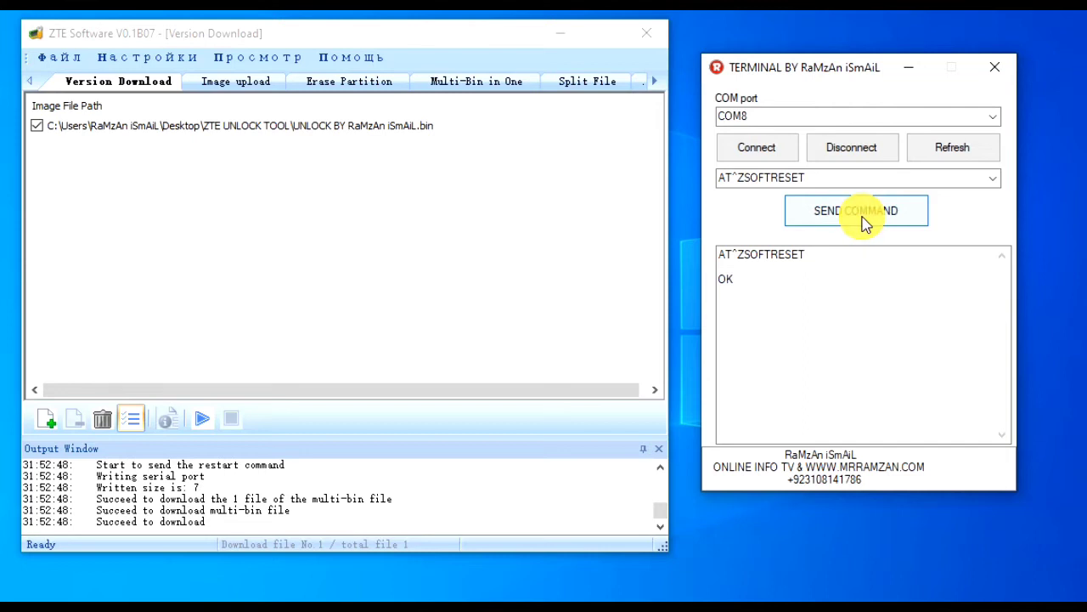
left_click(984, 77)
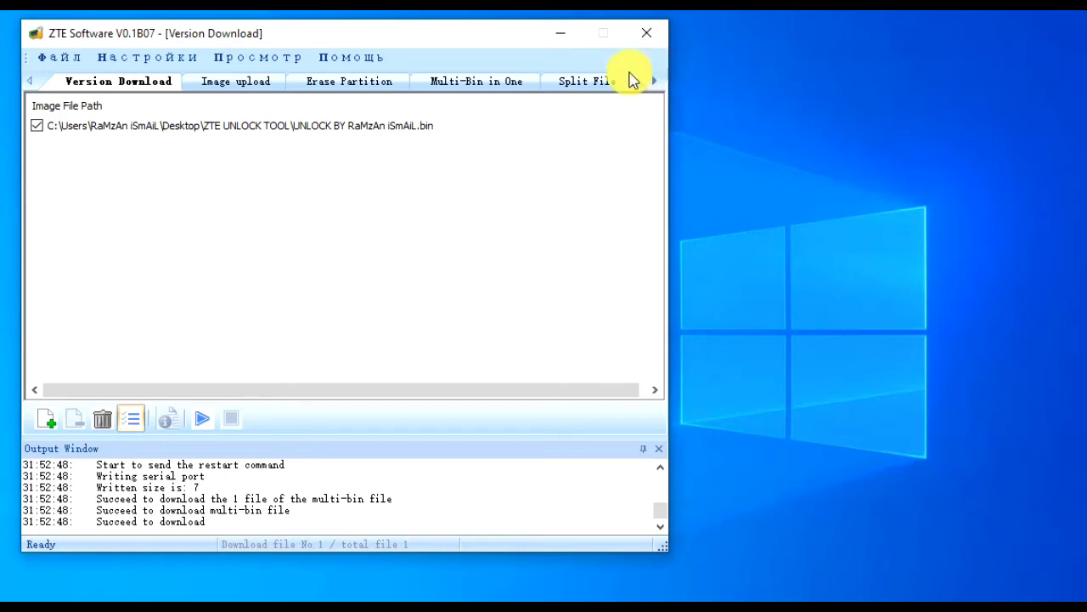
left_click_drag(502, 39, 675, 42)
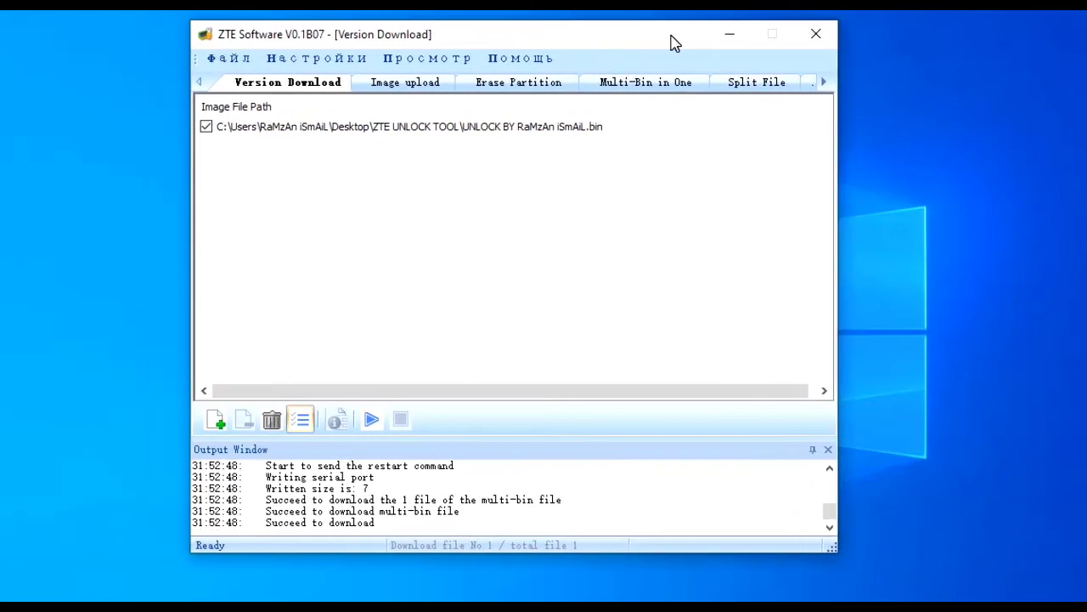
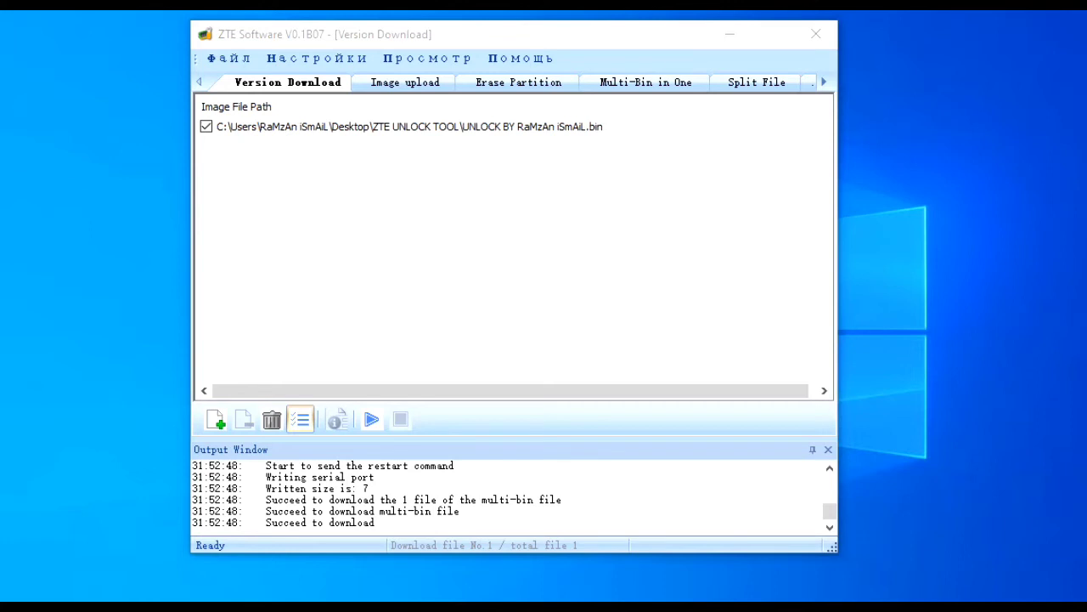
Step: Examine the AT and LOG interfaces under Ports (COM & LPT) in Device Manager while the device restarts, collapsing Other devices
scroll(914, 344, "down", 2)
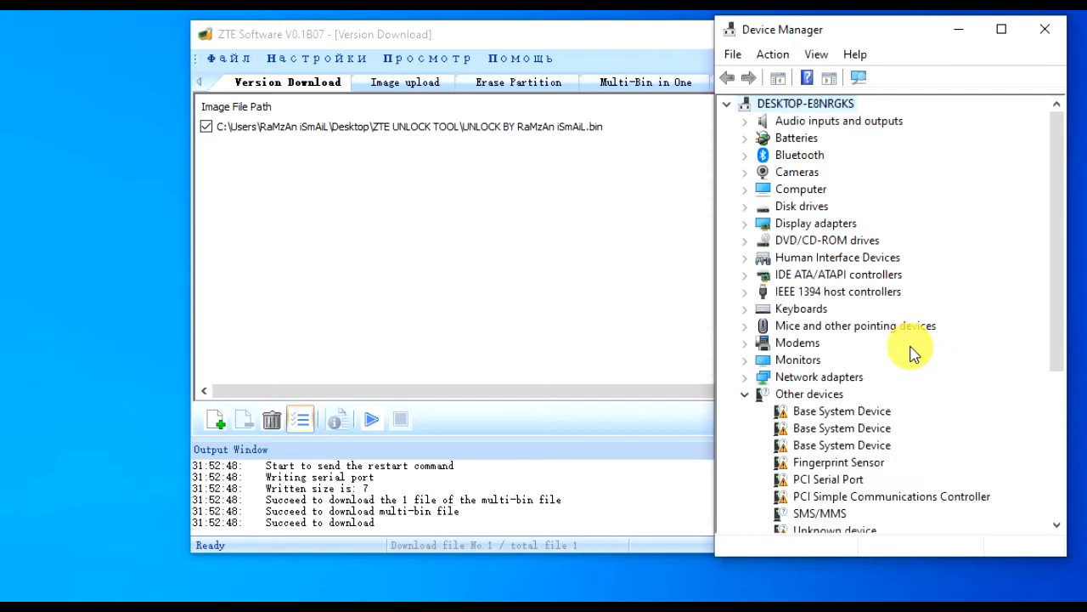
scroll(913, 353, "down", 3)
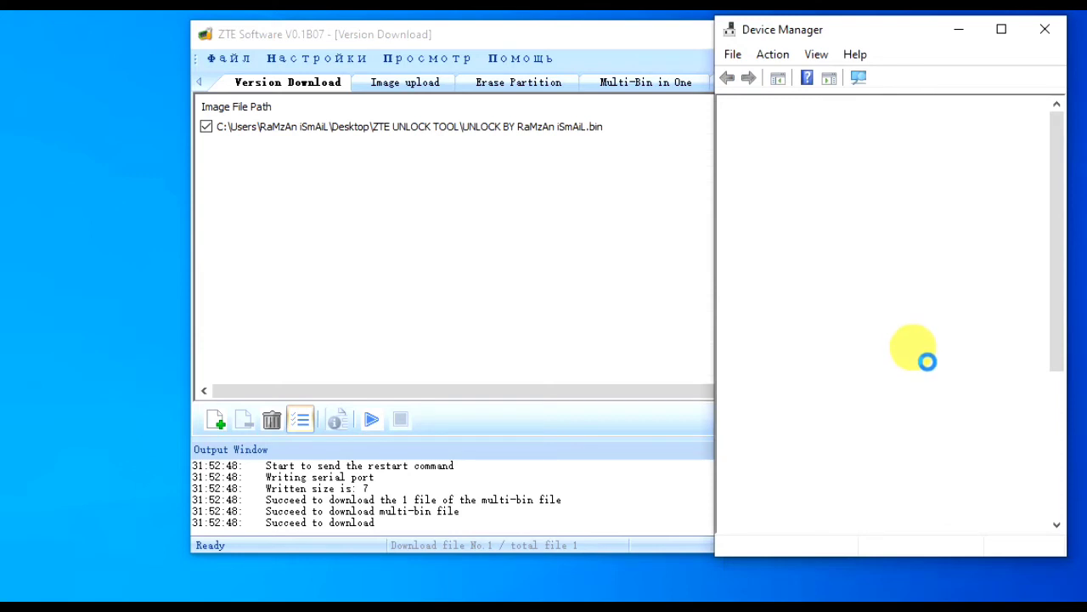
scroll(912, 353, "down", 3)
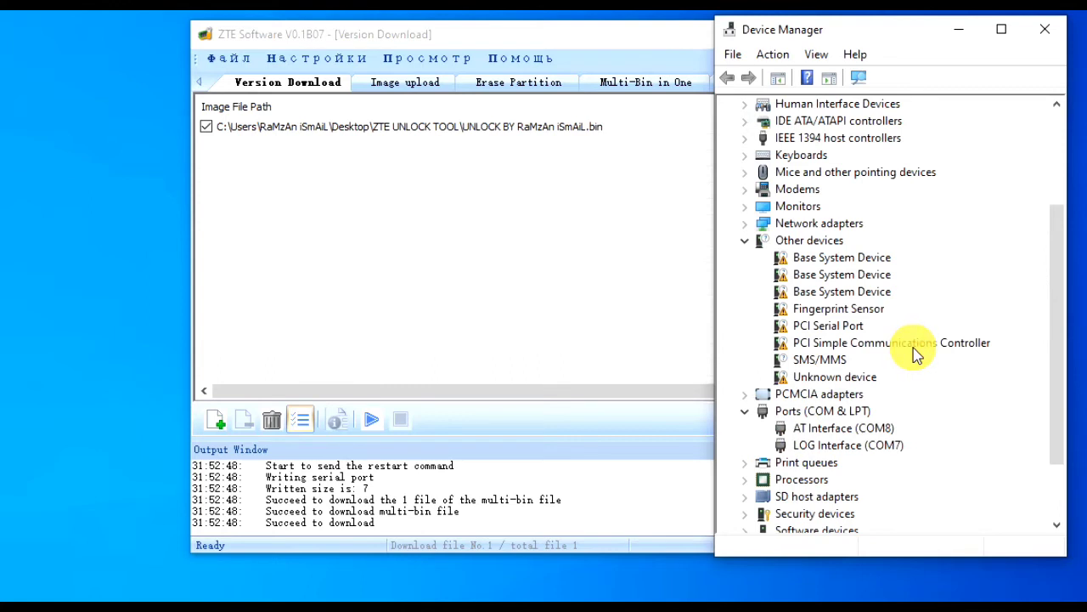
scroll(913, 352, "down", 3)
left_click(745, 239)
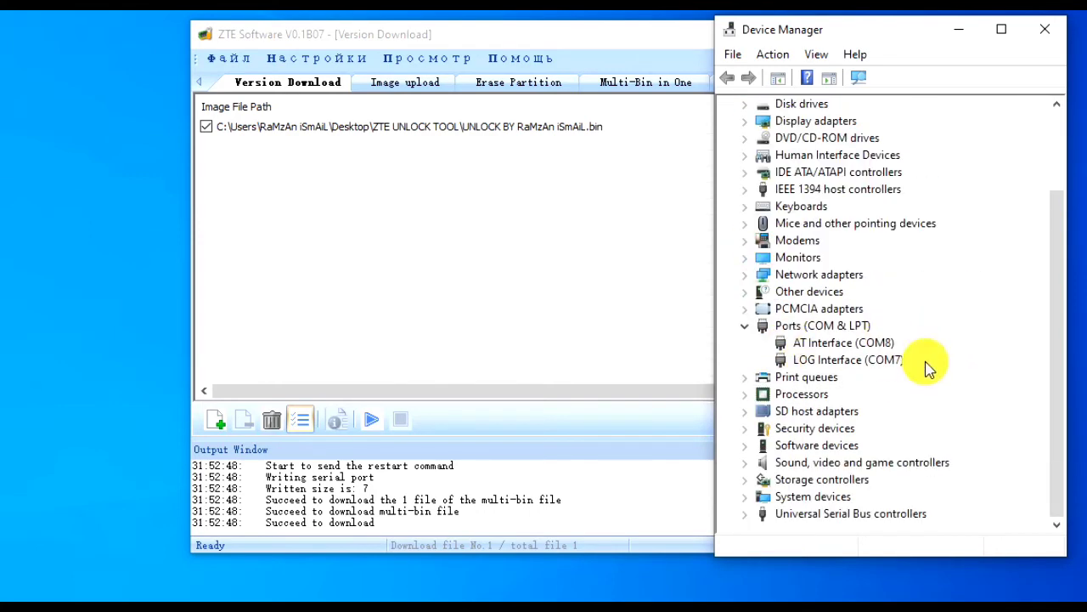
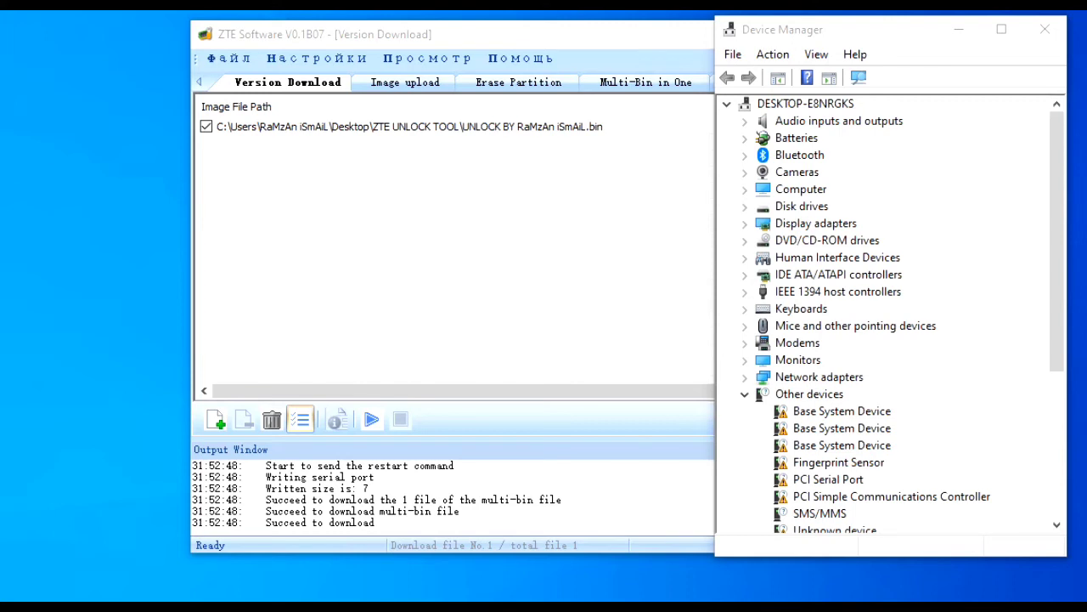
left_click(745, 398)
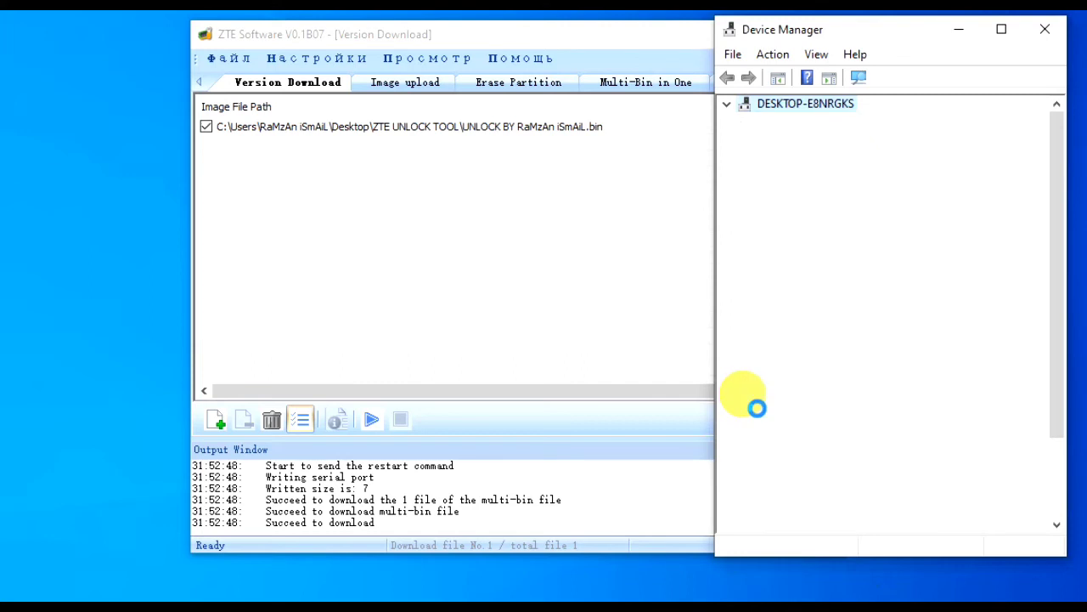
Step: Close ZTE Software and check the device list in Device Manager for the restarted device's ports
left_click(539, 34)
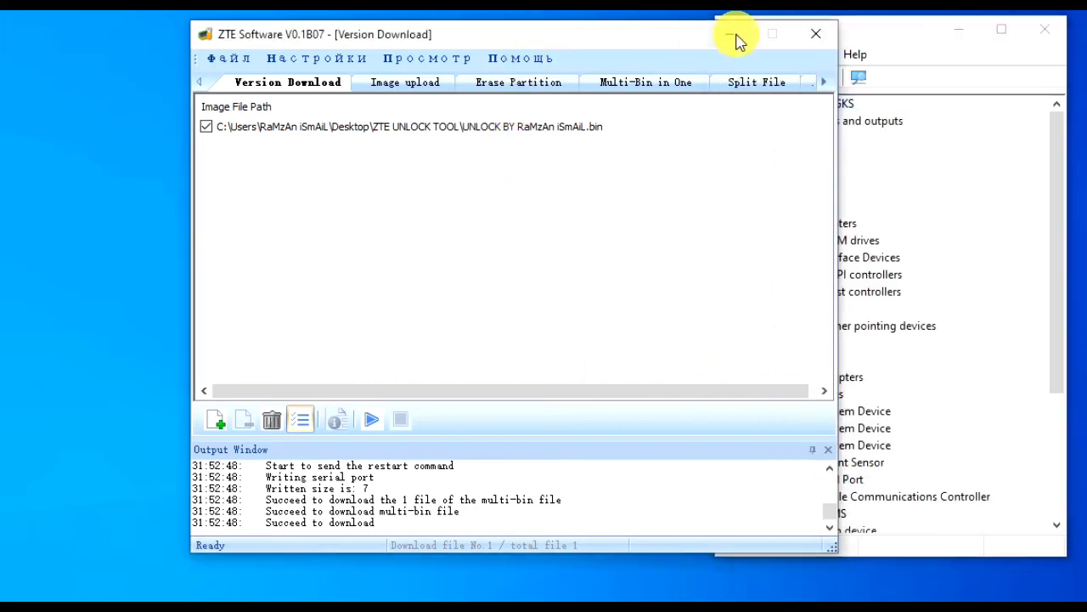
left_click(818, 38)
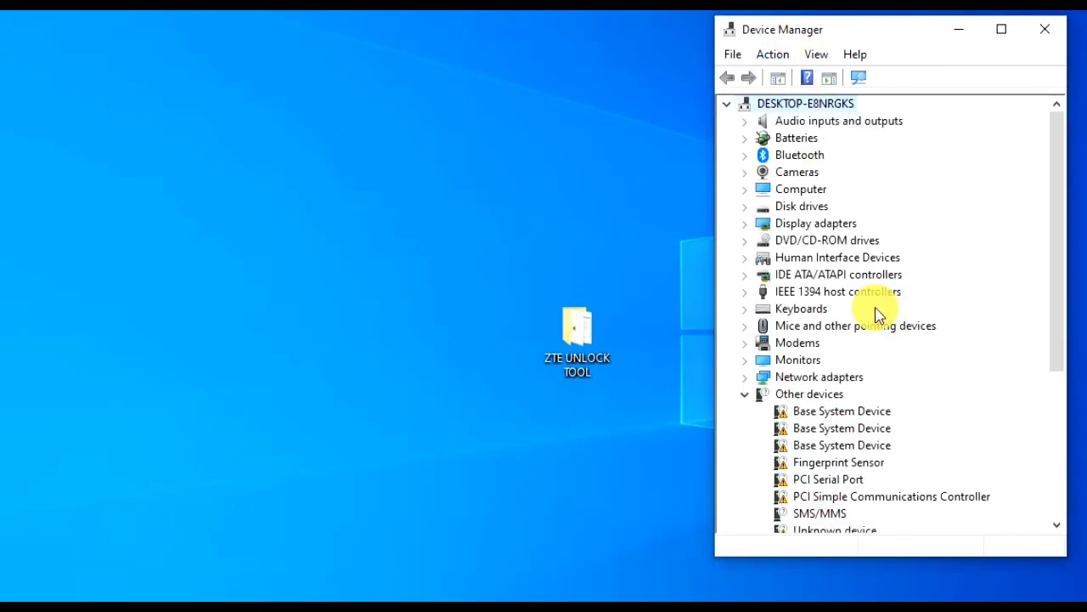
scroll(879, 314, "down", 2)
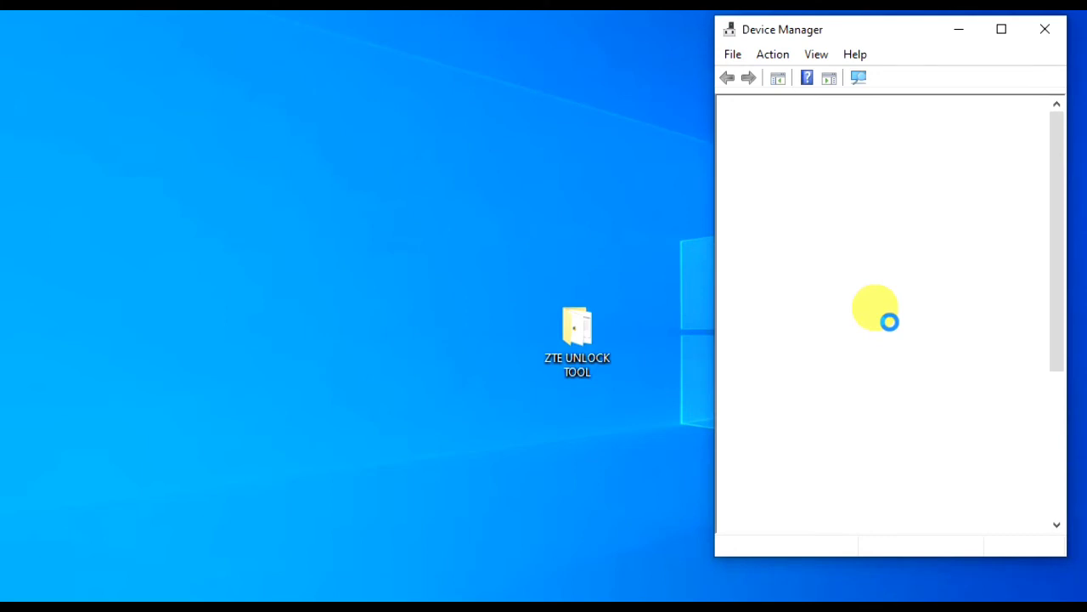
scroll(884, 314, "down", 3)
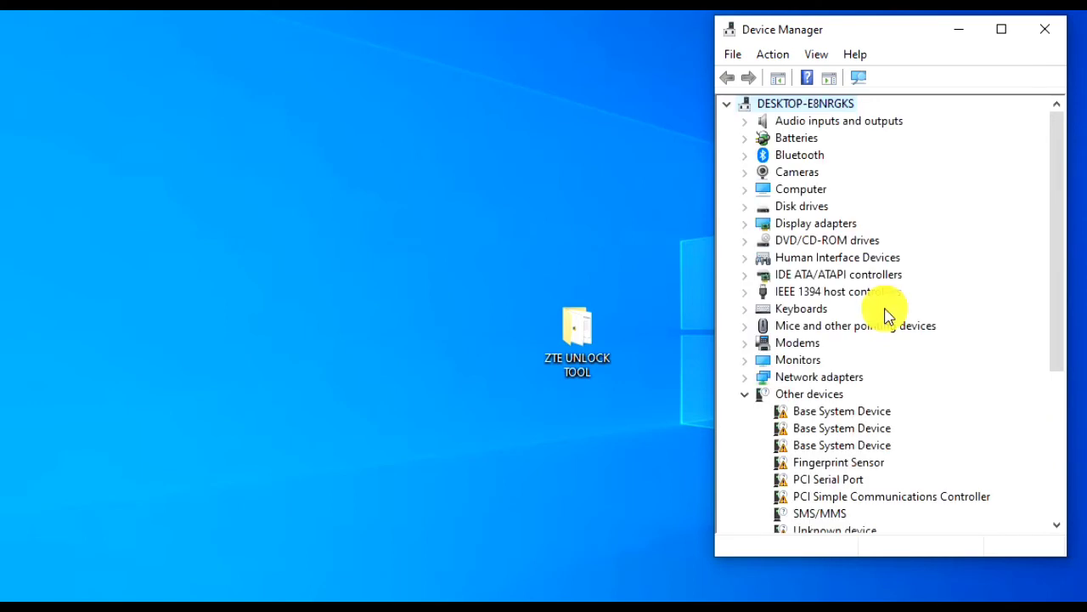
scroll(883, 314, "down", 4)
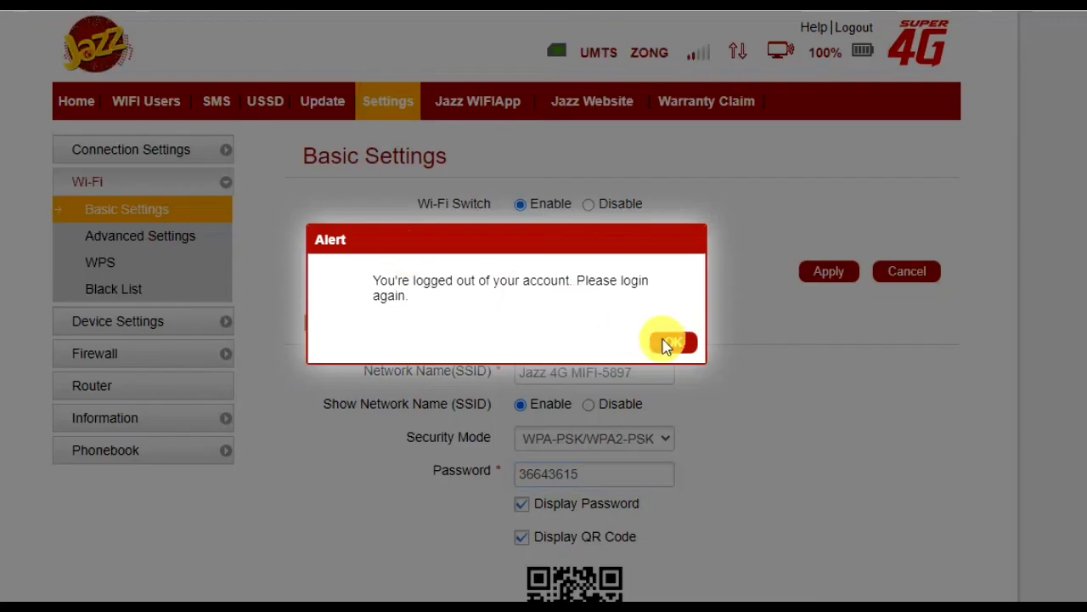
Step: Dismiss the logged-out alert on the Jazz device page and check the network operator and signal type on the home page
left_click(671, 338)
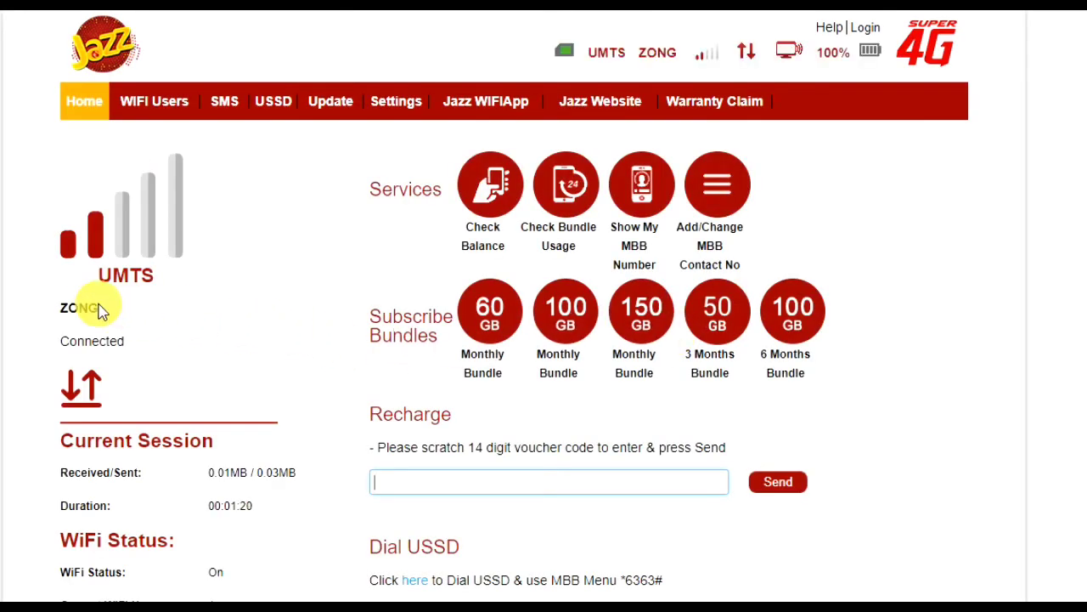
left_click_drag(39, 293, 152, 287)
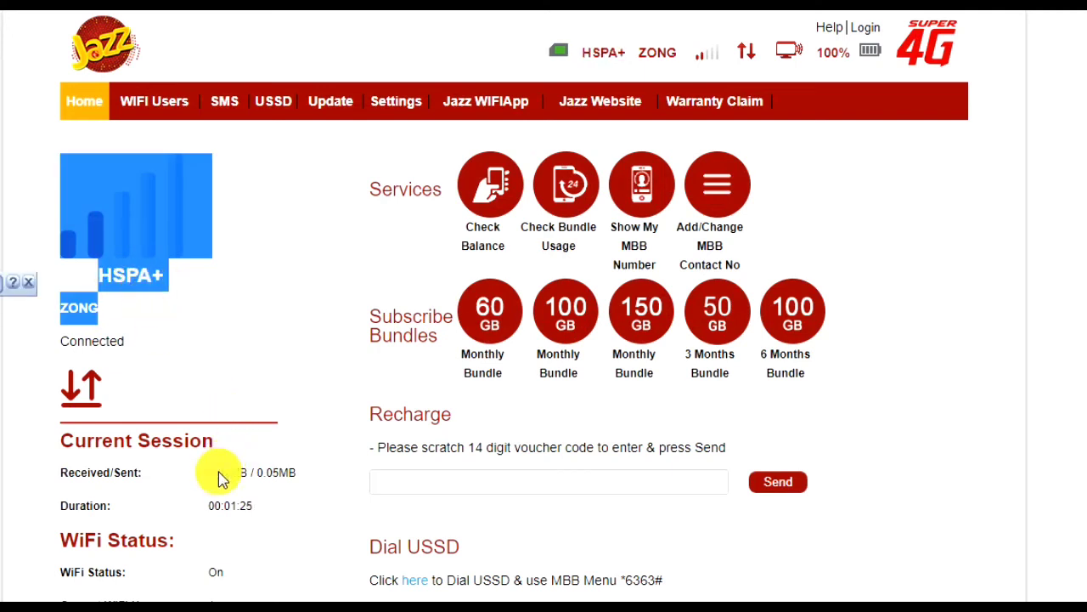
left_click(281, 336)
Step: Log in to the Jazz device page as admin, filling in the saved account password
left_click(390, 99)
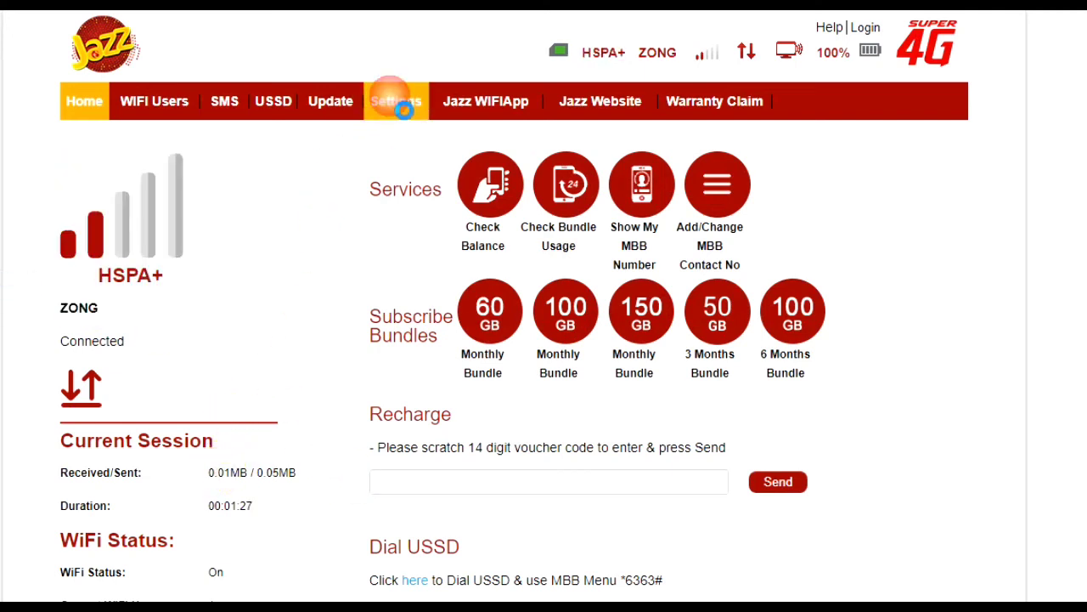
left_click(454, 359)
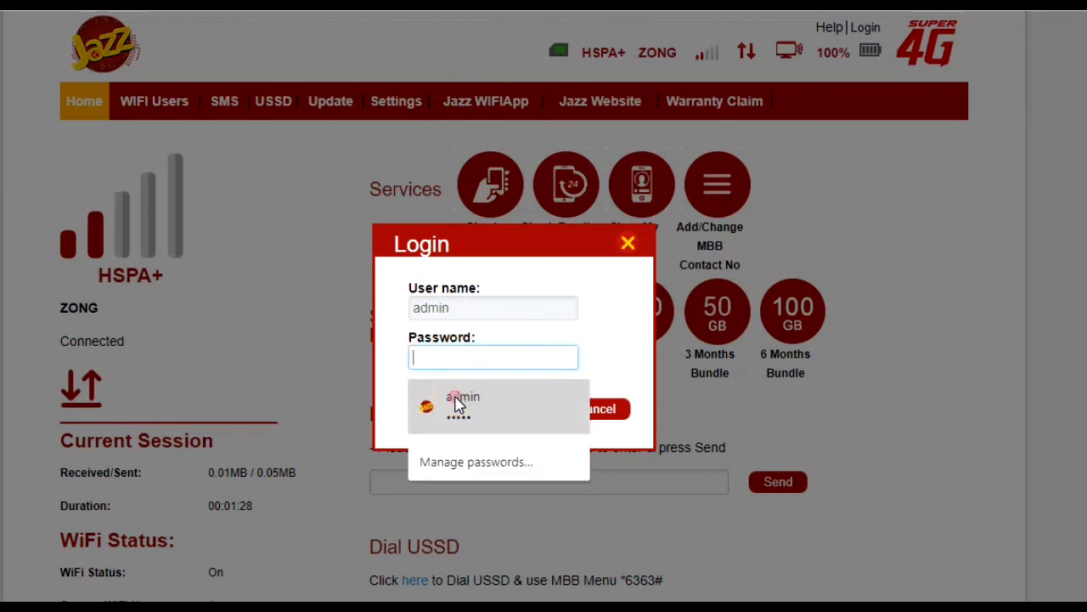
left_click(464, 395)
left_click(515, 410)
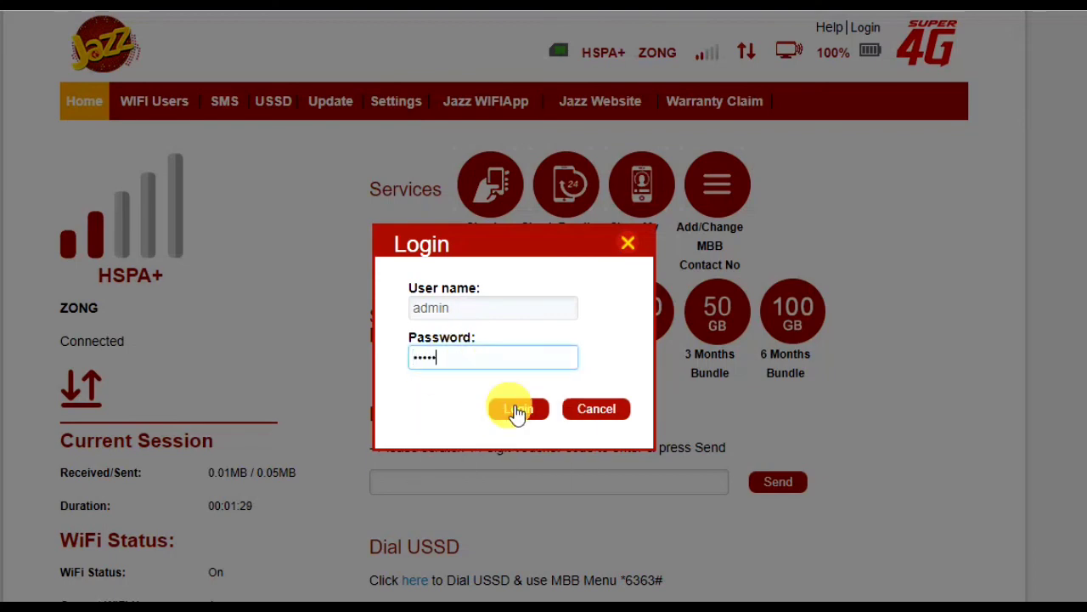
left_click(517, 410)
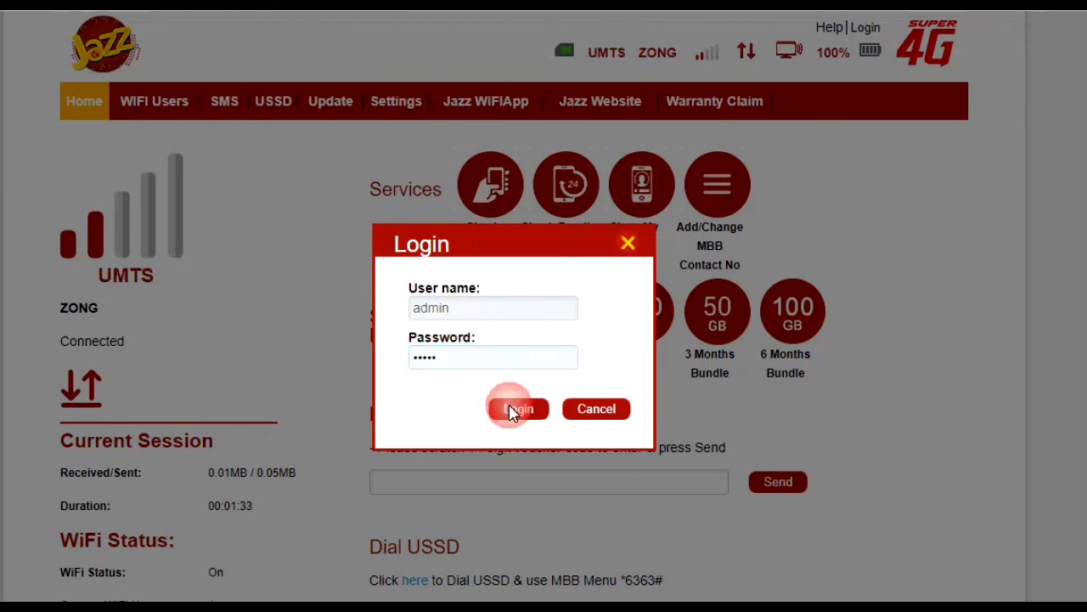
left_click(767, 488)
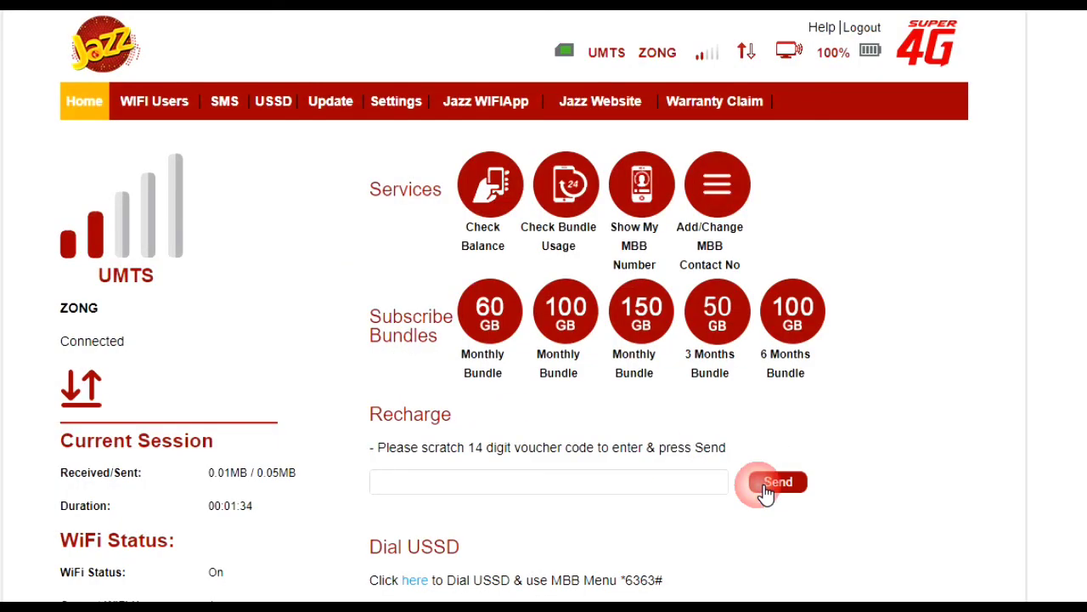
Step: Open the Wi-Fi Basic Settings, enable Display Password and examine the main Wi-Fi network's password
left_click(387, 115)
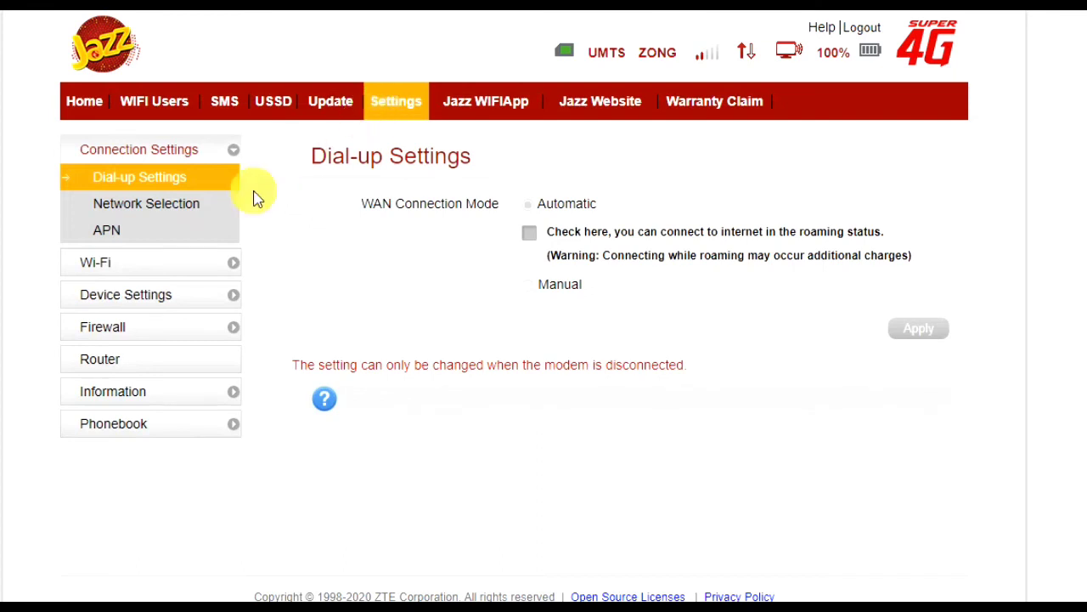
left_click(145, 306)
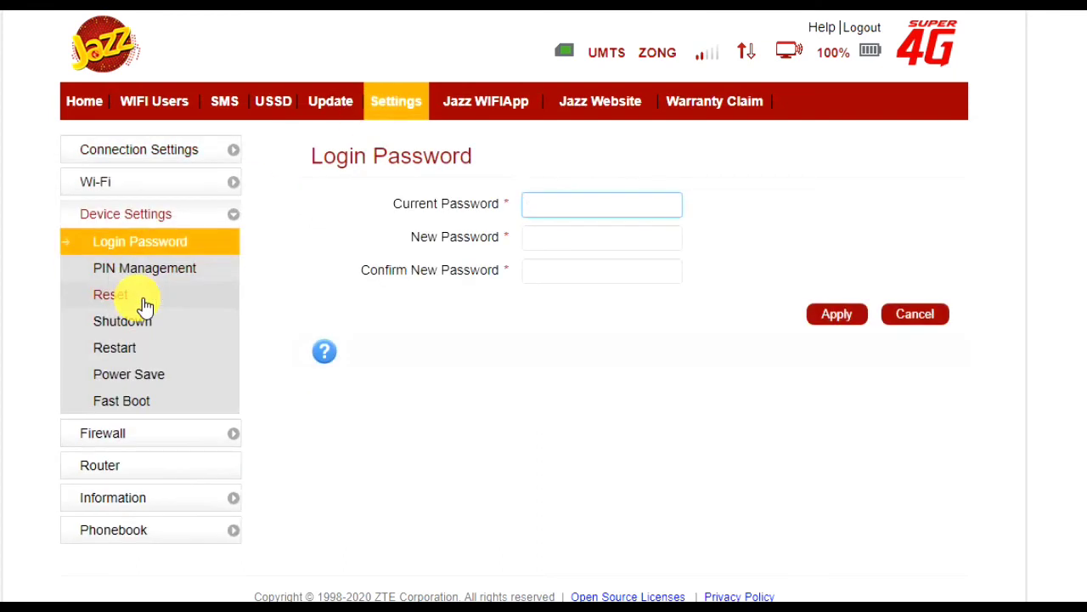
left_click(122, 185)
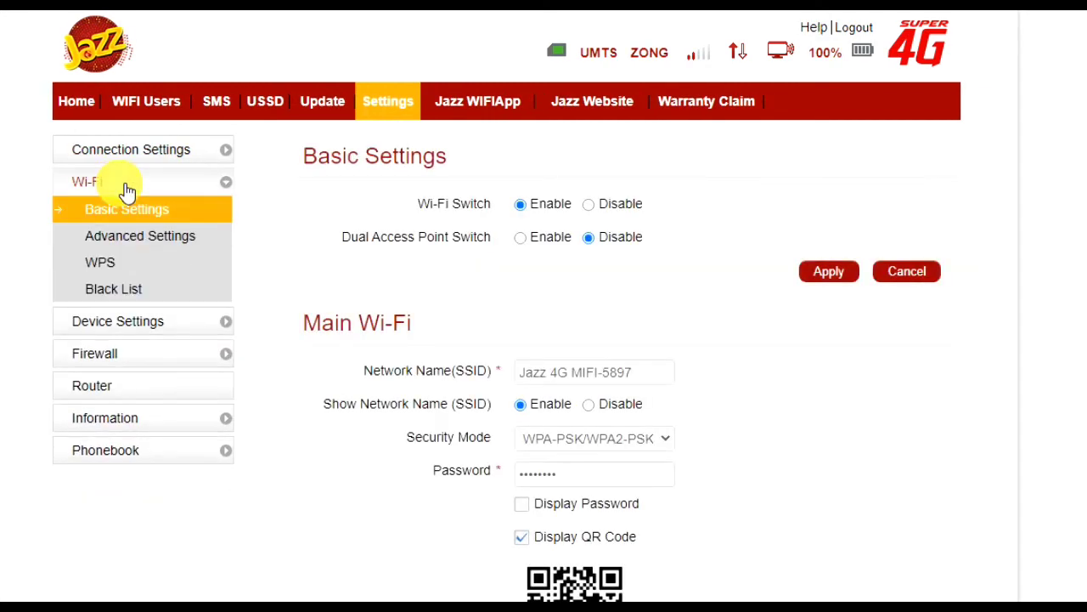
left_click(521, 506)
left_click_drag(611, 476, 517, 473)
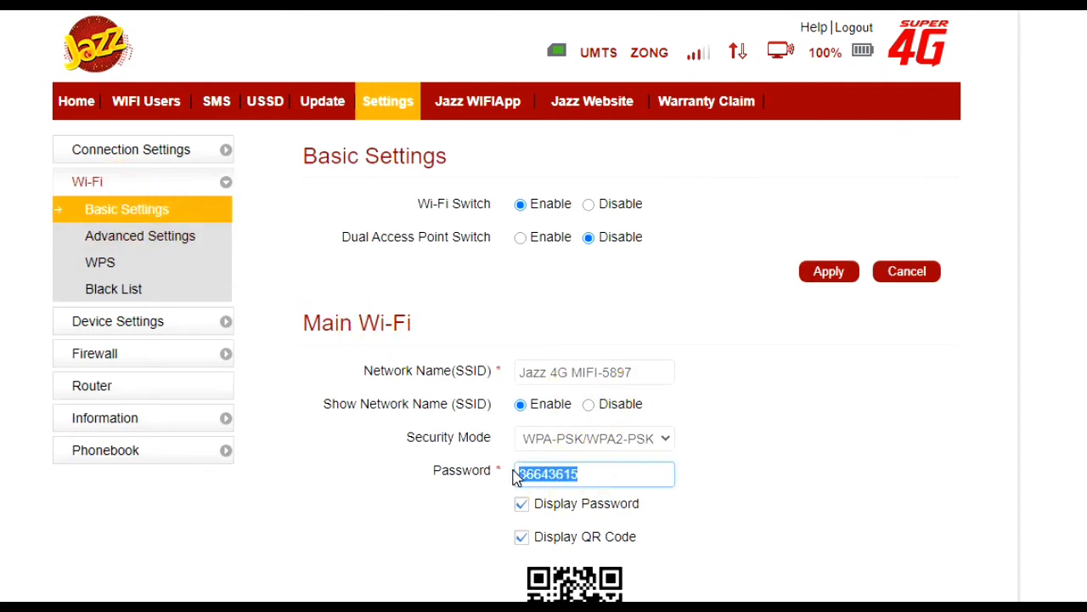
left_click(554, 476)
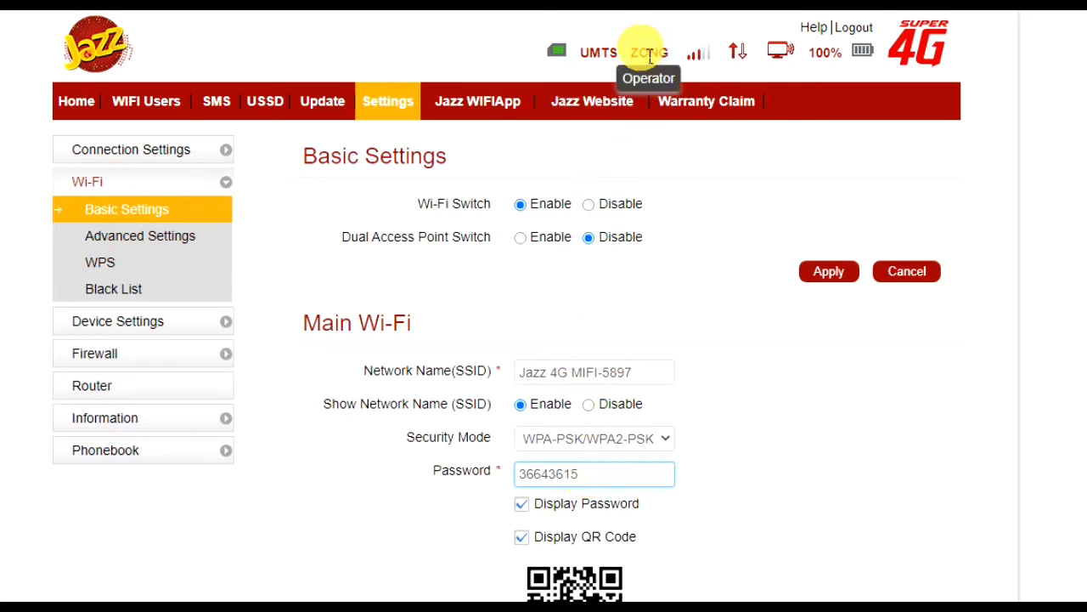
Step: Check the operator name in the page's status line and return to the device's home page
left_click_drag(627, 51, 680, 52)
left_click(681, 53)
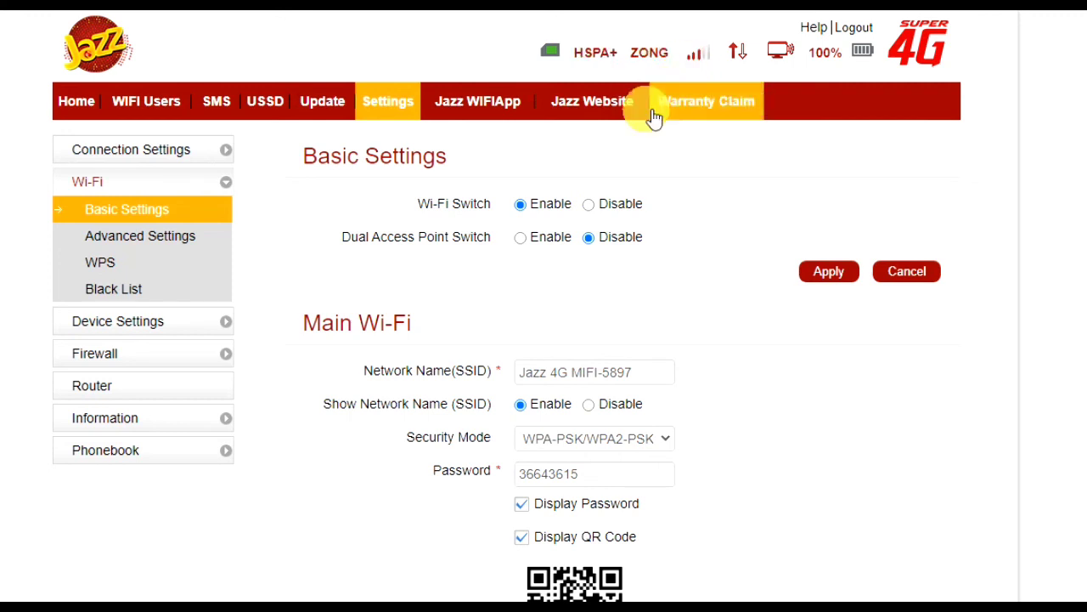
left_click(88, 111)
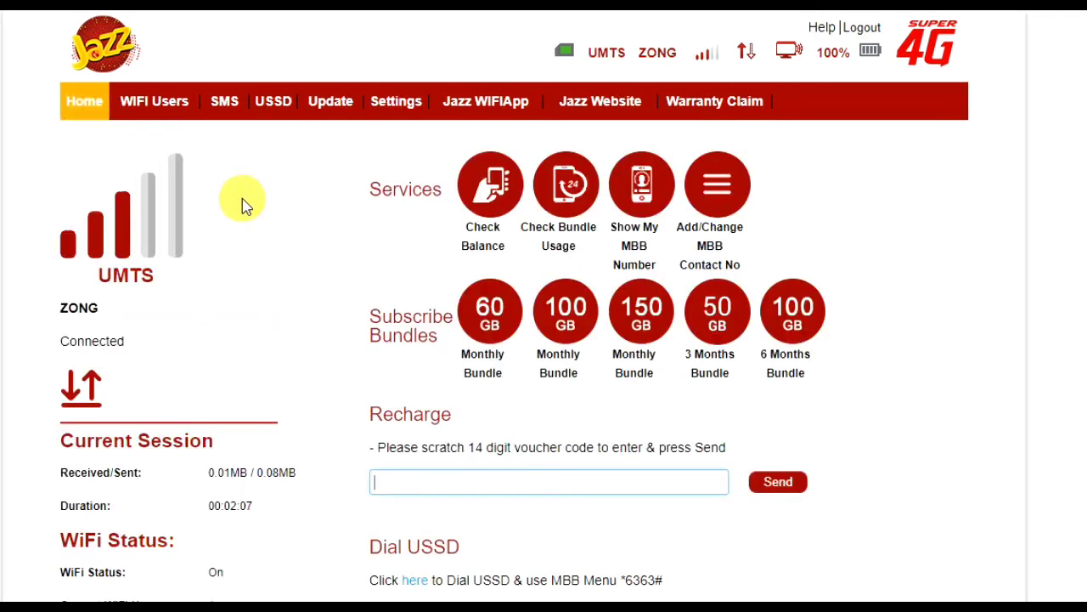